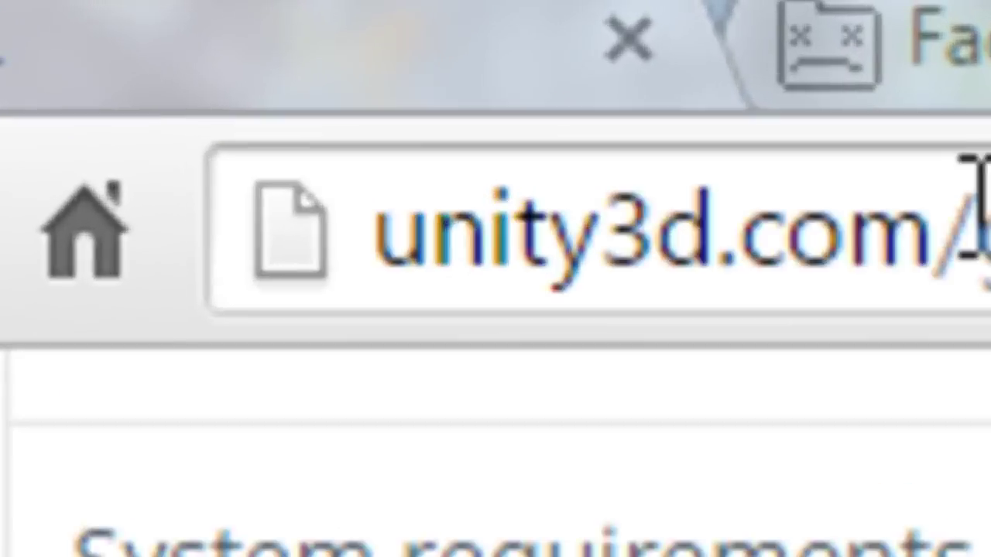
Select the unity3d.com address and scroll through the Unity 5 Personal vs Professional comparison table
{"action": "left_click", "coordinate": [171, 30]}
{"action": "left_click_drag", "start_coordinate": [946, 201], "coordinate": [332, 254]}
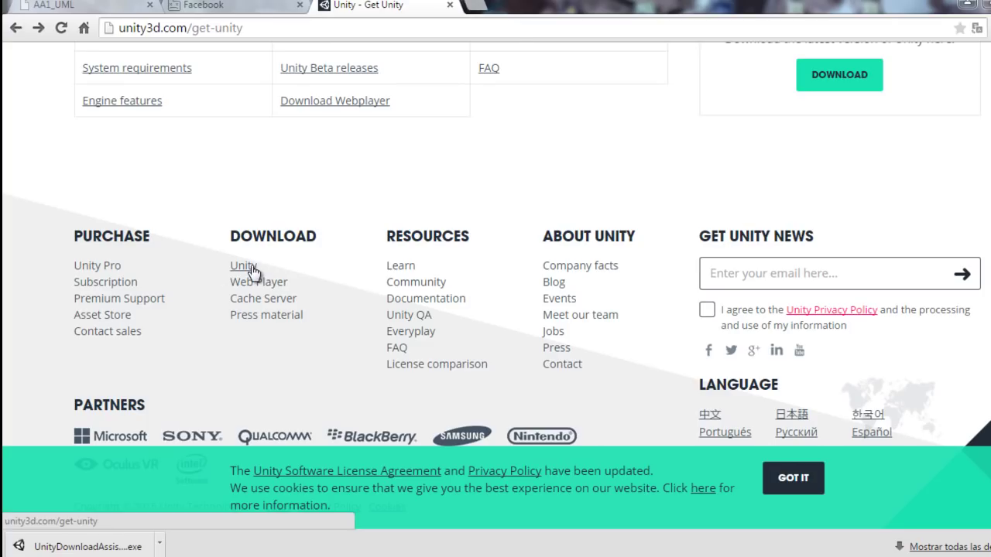
{"action": "scroll", "coordinate": [251, 273], "scroll_direction": "up", "scroll_amount": 3}
{"action": "scroll", "coordinate": [250, 270], "scroll_direction": "up", "scroll_amount": 2}
{"action": "scroll", "coordinate": [250, 270], "scroll_direction": "up", "scroll_amount": 2}
{"action": "scroll", "coordinate": [250, 274], "scroll_direction": "up", "scroll_amount": 4}
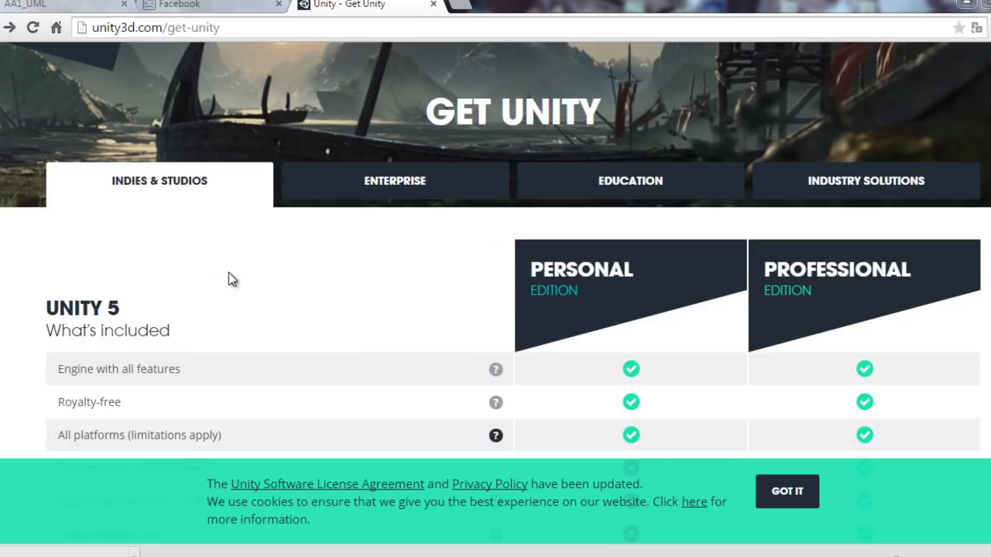
{"action": "scroll", "coordinate": [206, 287], "scroll_direction": "down", "scroll_amount": 3}
{"action": "scroll", "coordinate": [206, 287], "scroll_direction": "up", "scroll_amount": 2}
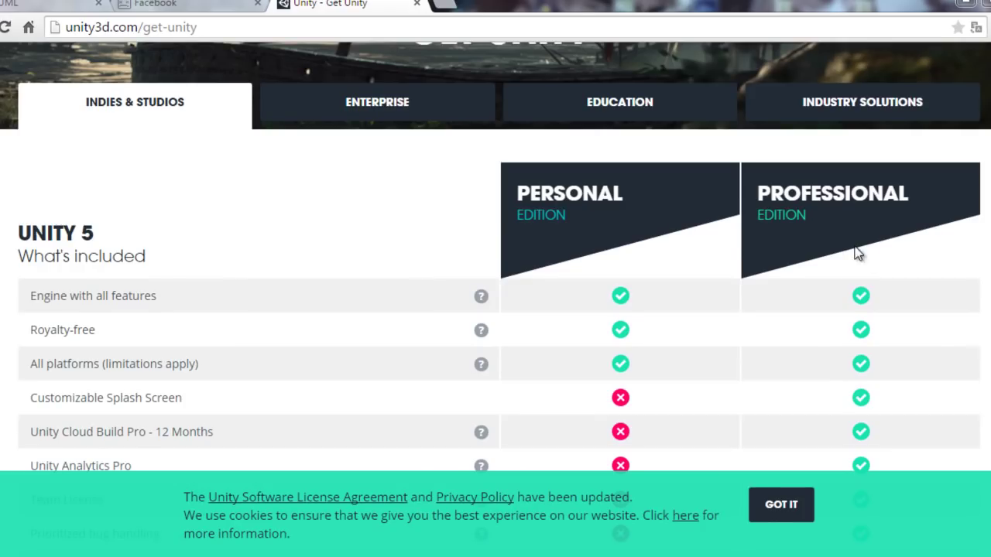
{"action": "scroll", "coordinate": [703, 267], "scroll_direction": "up", "scroll_amount": 1}
{"action": "scroll", "coordinate": [873, 305], "scroll_direction": "down", "scroll_amount": 2}
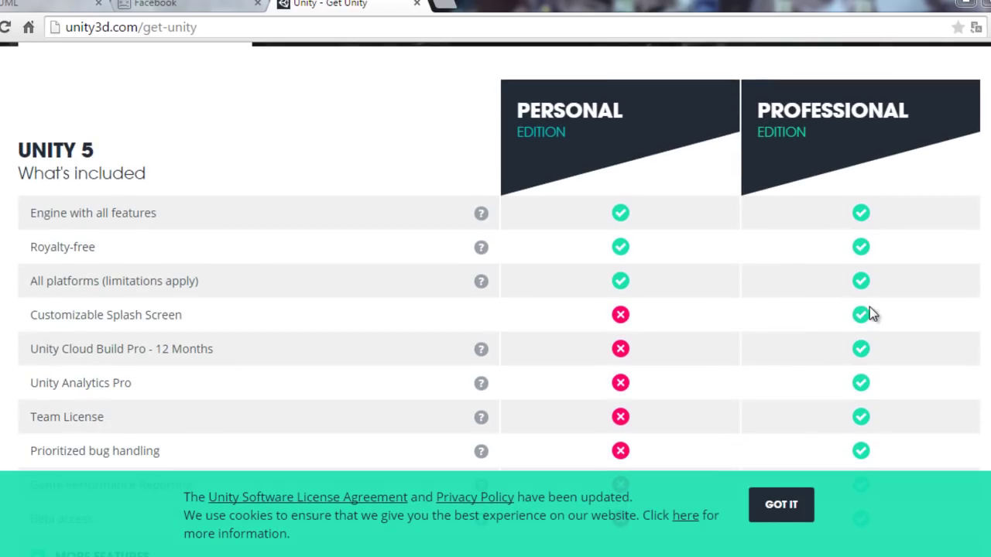
{"action": "scroll", "coordinate": [924, 188], "scroll_direction": "down", "scroll_amount": 1}
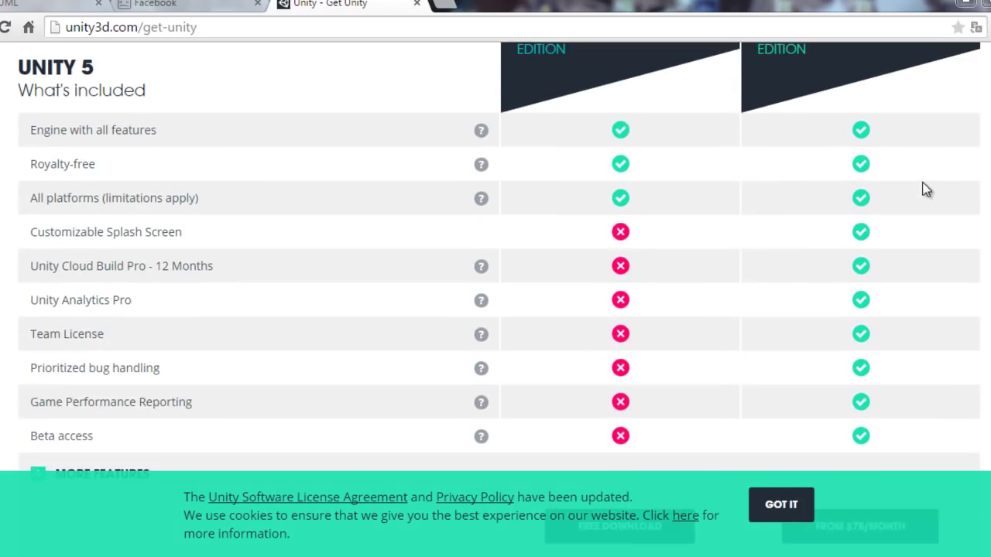
{"action": "scroll", "coordinate": [924, 188], "scroll_direction": "down", "scroll_amount": 1}
{"action": "scroll", "coordinate": [925, 190], "scroll_direction": "down", "scroll_amount": 2}
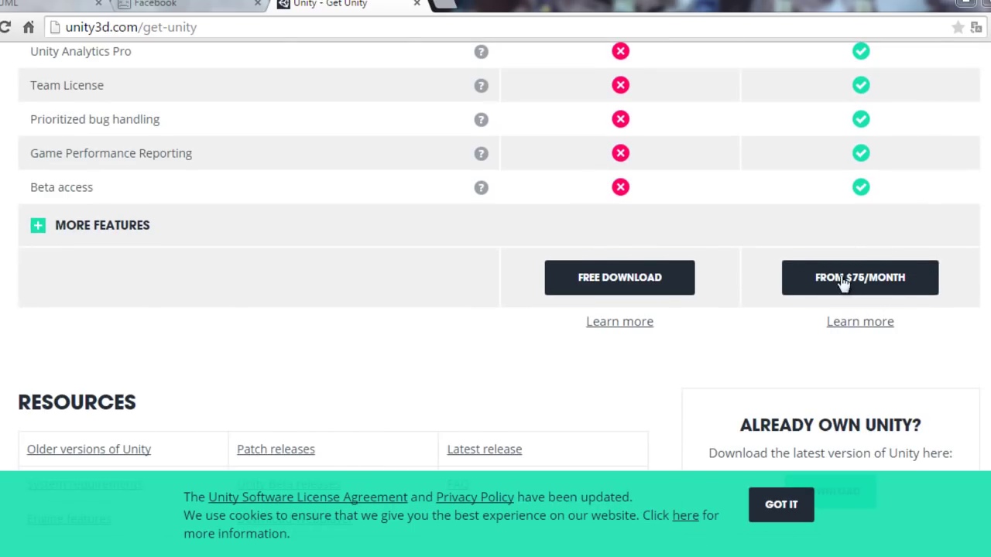
{"action": "scroll", "coordinate": [663, 288], "scroll_direction": "up", "scroll_amount": 5}
{"action": "scroll", "coordinate": [654, 289], "scroll_direction": "down", "scroll_amount": 4}
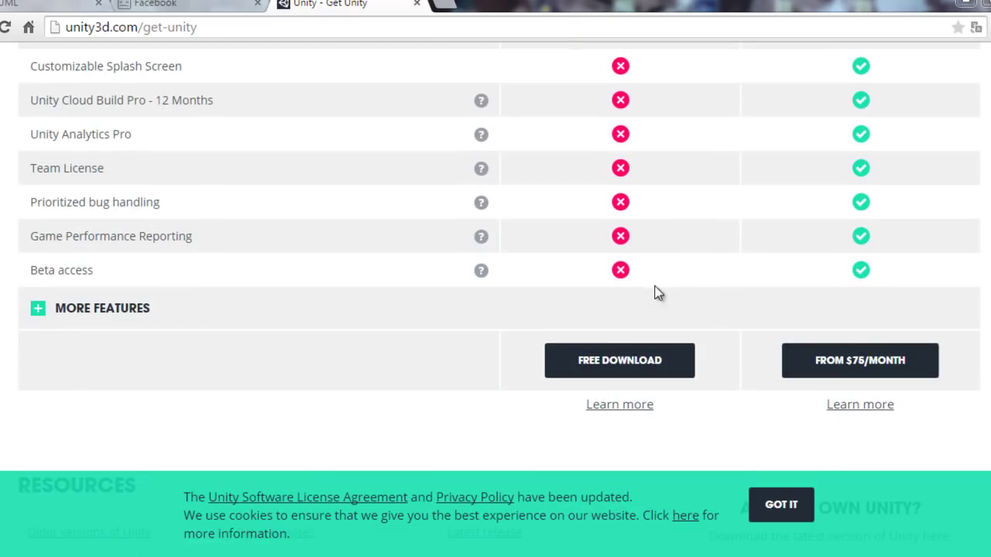
Go to the free Personal edition's Unity 5.0.1 download page and open the downloaded UnityDownloadAssistant installer
{"action": "left_click", "coordinate": [635, 374]}
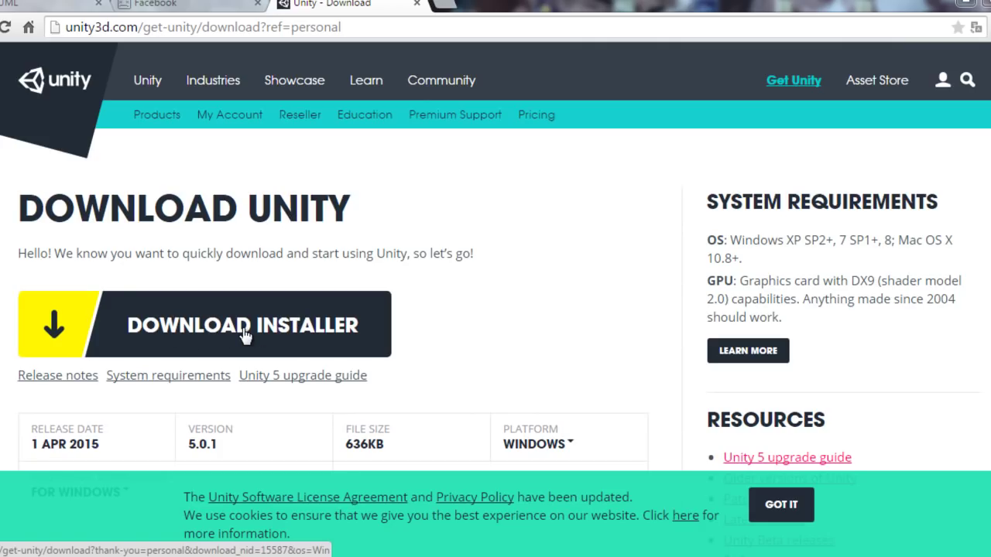
{"action": "scroll", "coordinate": [245, 332], "scroll_direction": "down", "scroll_amount": 1}
{"action": "scroll", "coordinate": [245, 334], "scroll_direction": "down", "scroll_amount": 1}
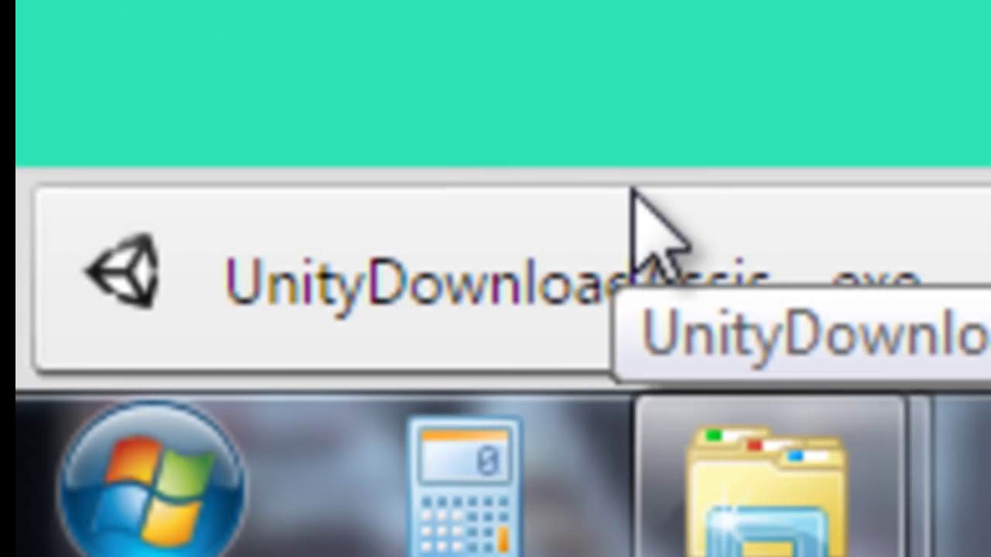
{"action": "left_click", "coordinate": [657, 256]}
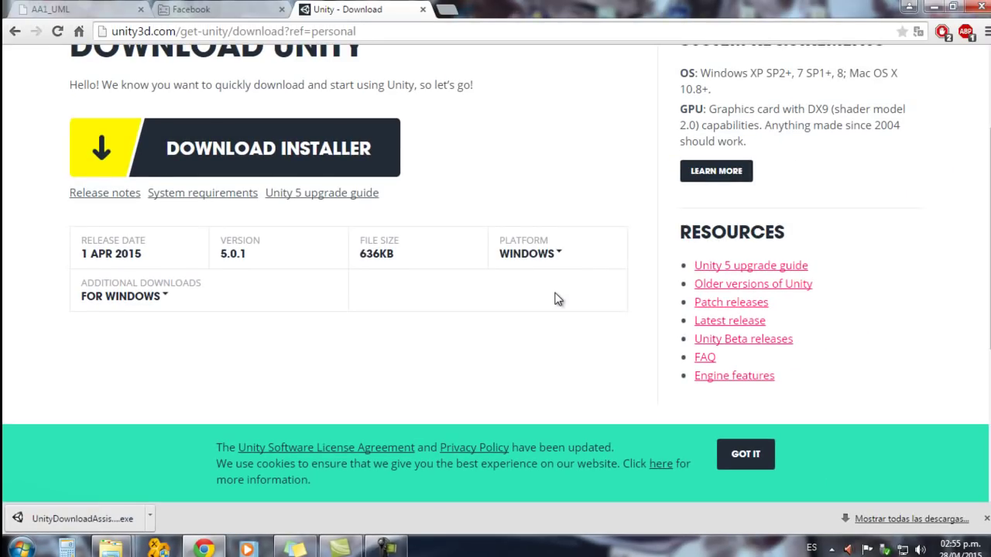
Minimize Chrome and Explorer, accept the license, and leave Example Project unticked among the components
{"action": "left_click", "coordinate": [935, 7]}
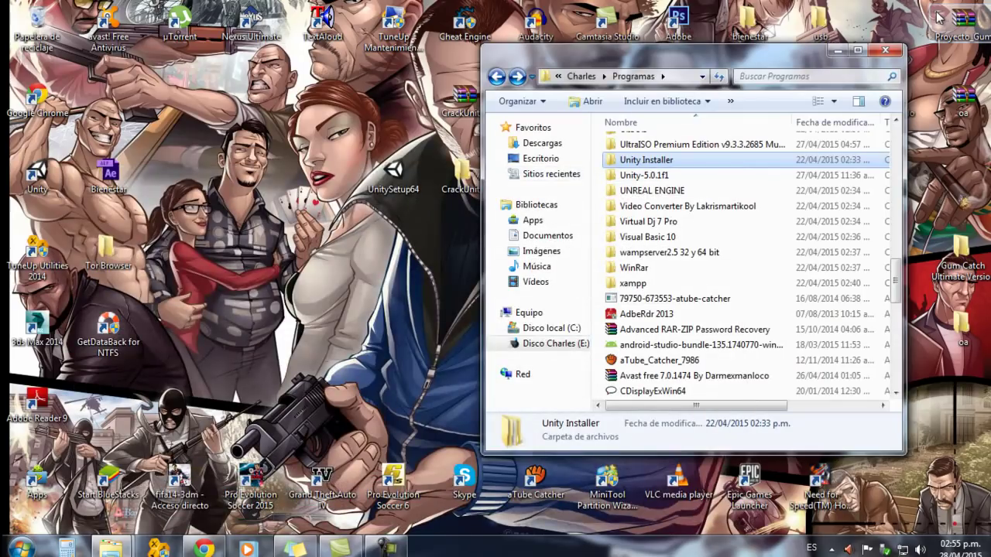
{"action": "left_click", "coordinate": [836, 49]}
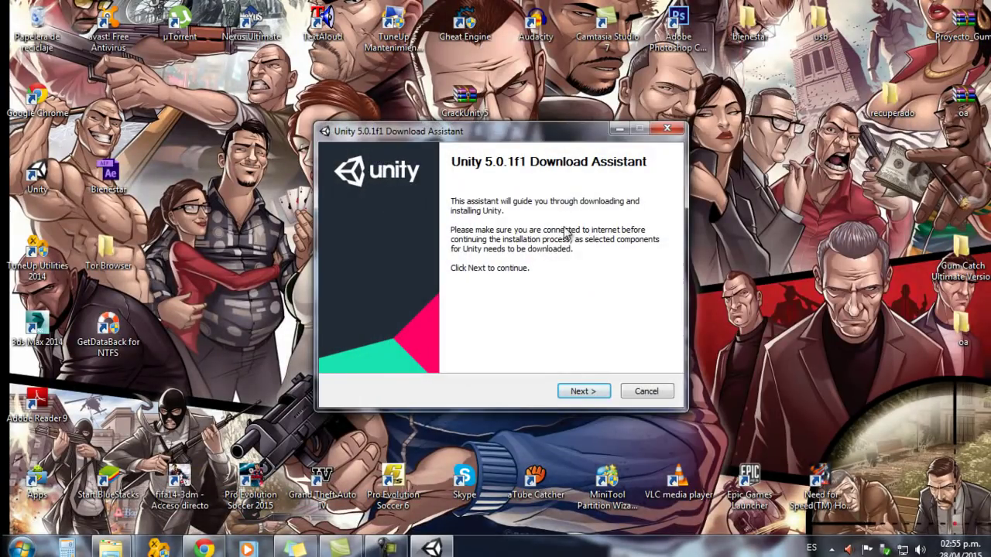
{"action": "left_click", "coordinate": [592, 393]}
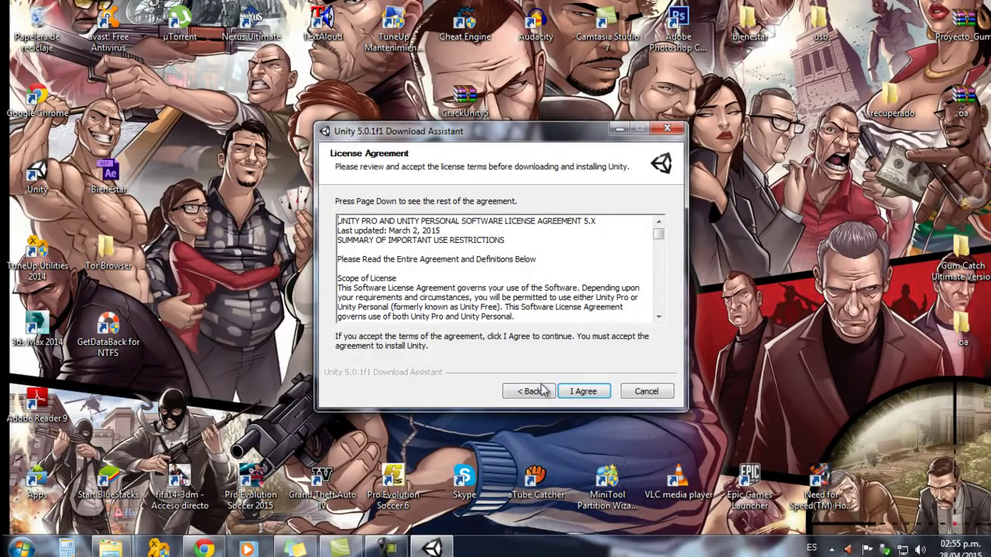
{"action": "left_click", "coordinate": [592, 393]}
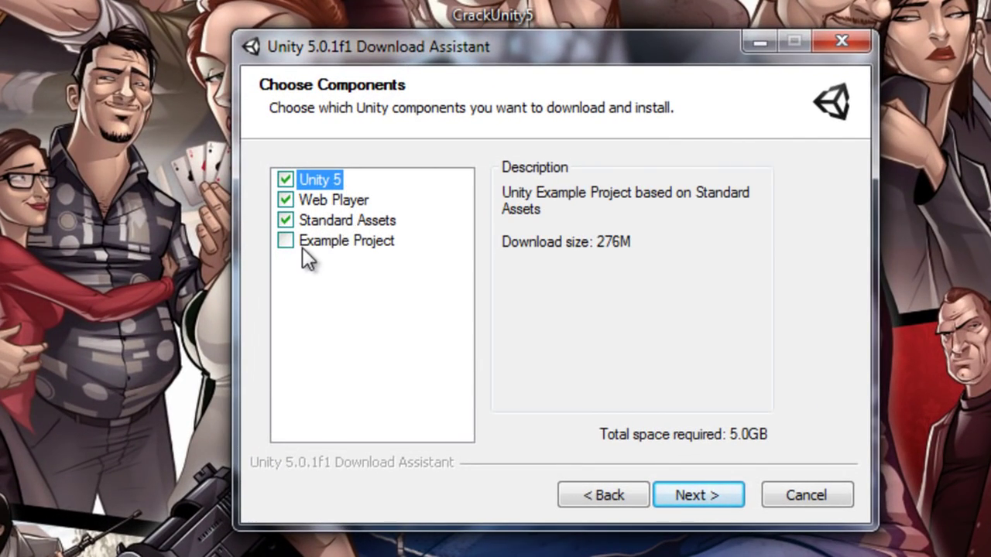
{"action": "left_click", "coordinate": [290, 240]}
{"action": "left_click", "coordinate": [286, 241]}
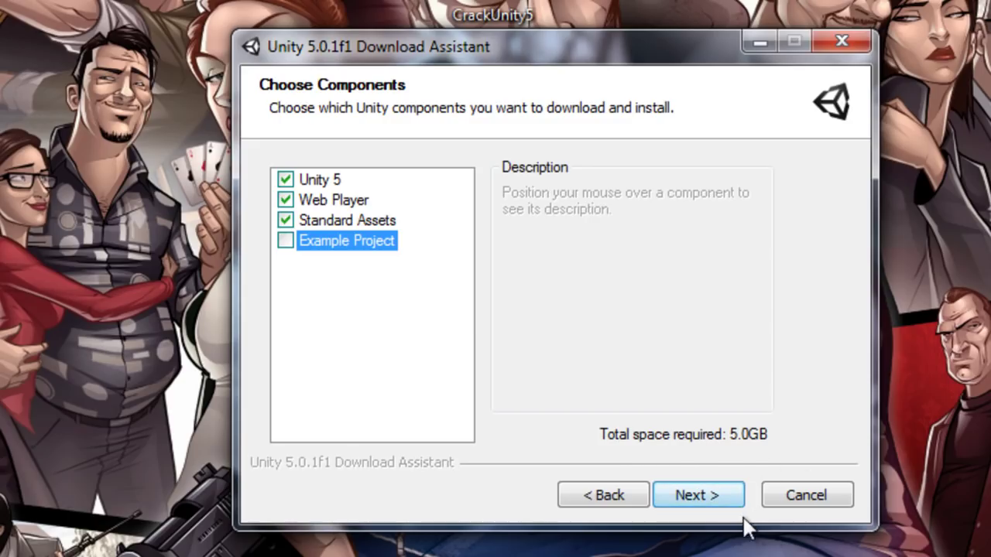
Save downloaded files to the Downloads folder, keeping the install folder as C:\Program Files\Unity
{"action": "left_click", "coordinate": [721, 486]}
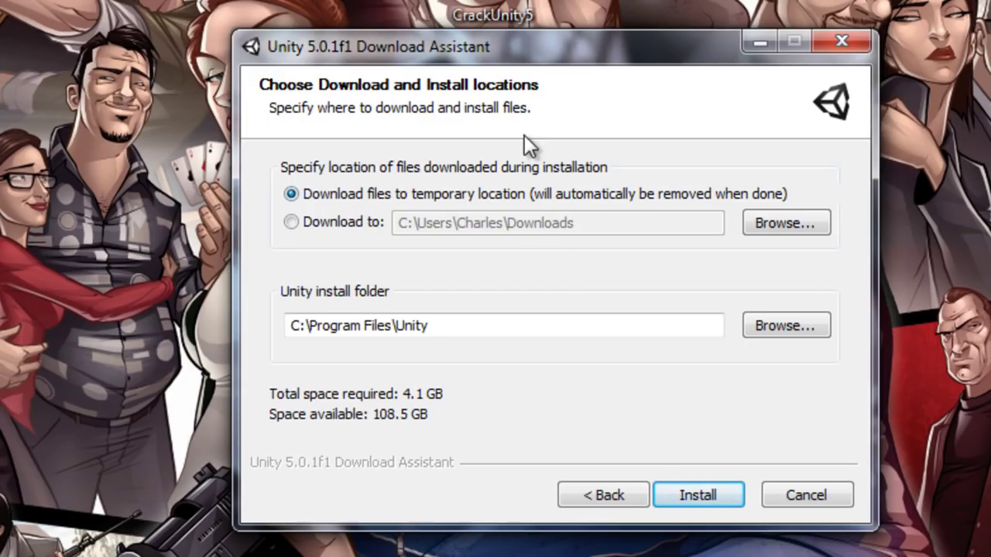
{"action": "left_click", "coordinate": [291, 194]}
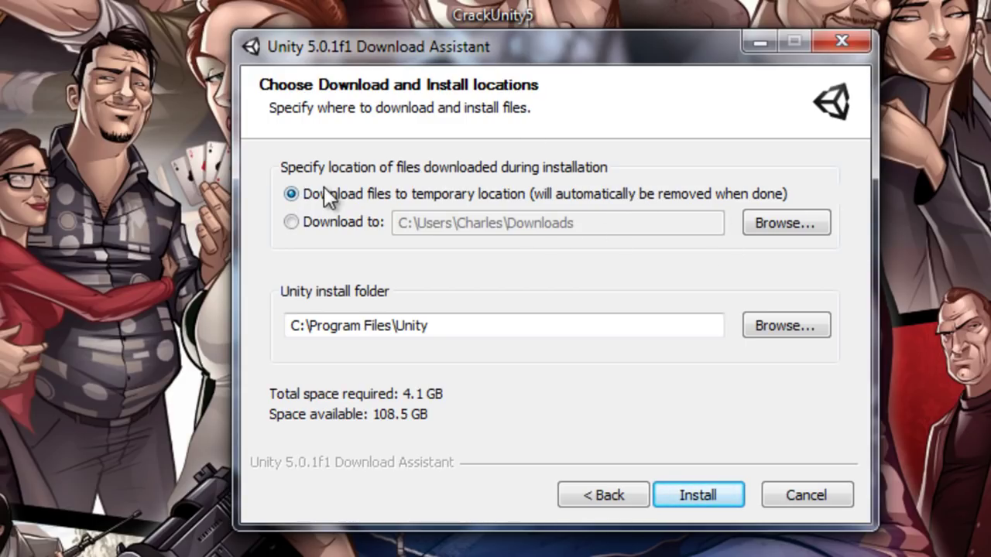
{"action": "left_click", "coordinate": [300, 221]}
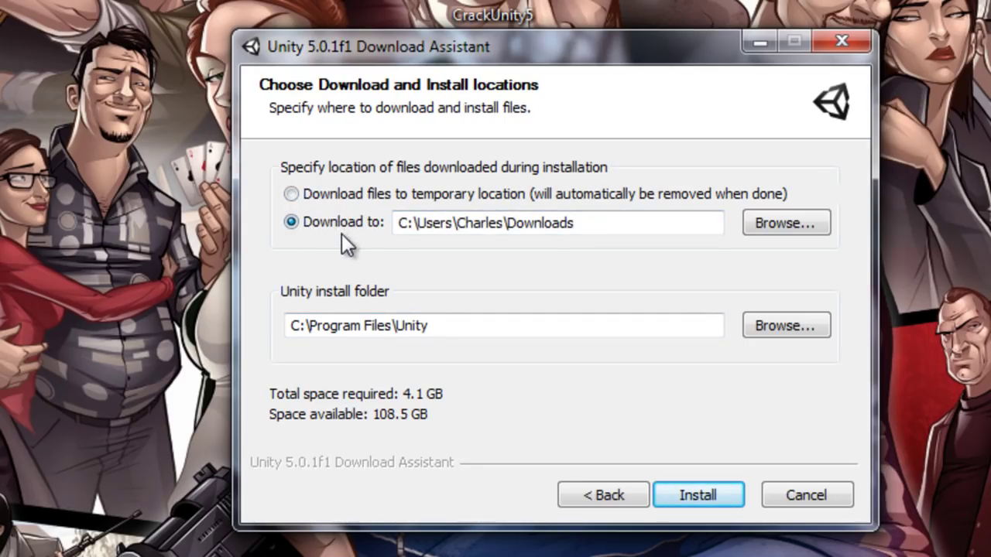
{"action": "left_click", "coordinate": [798, 231]}
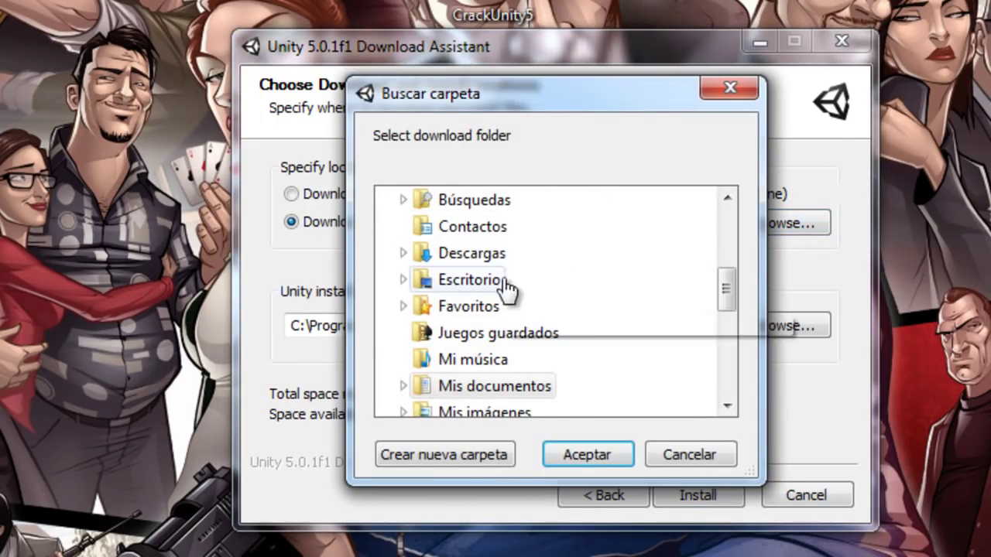
{"action": "left_click", "coordinate": [730, 88]}
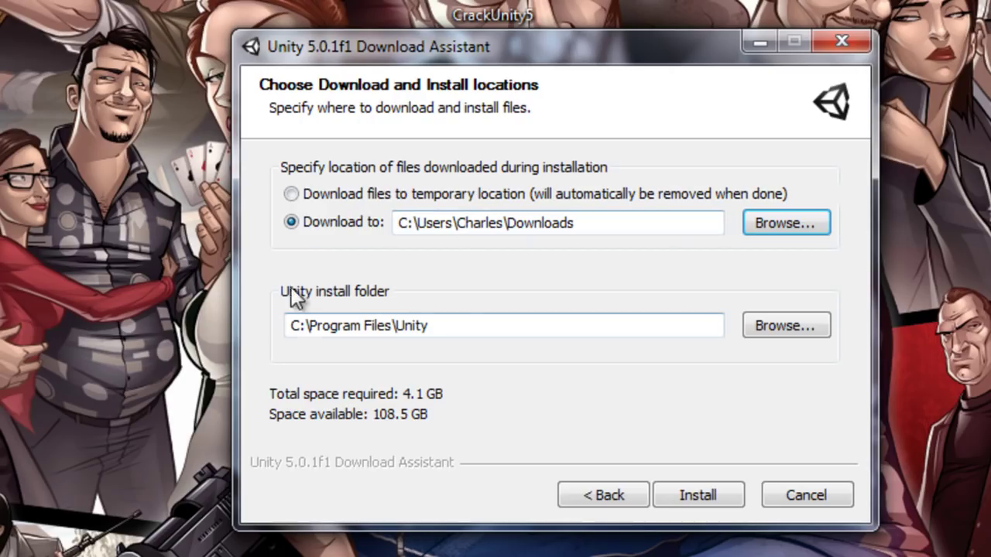
Start the Unity download and install, then move the UnitySetup64 desktop icon further left
{"action": "left_click", "coordinate": [709, 488]}
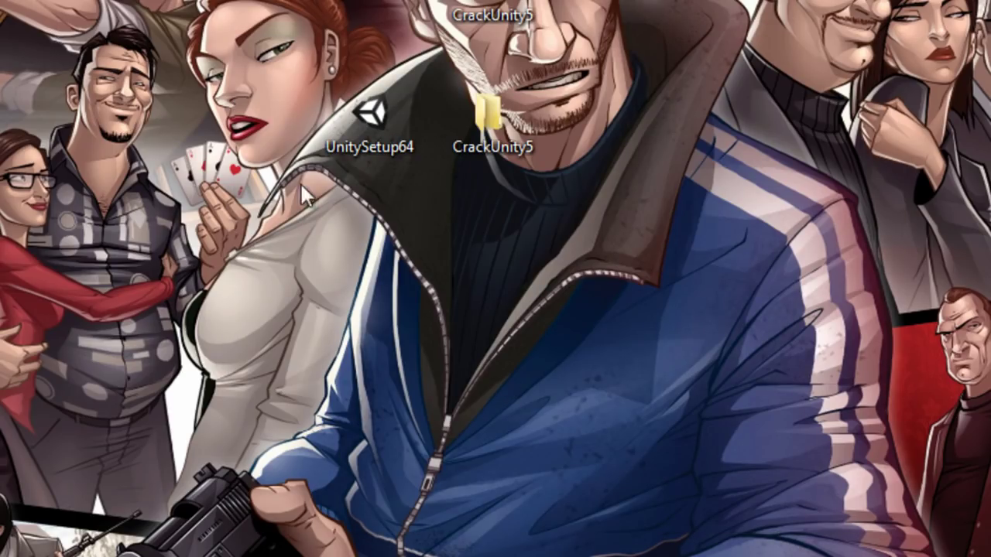
{"action": "left_click_drag", "start_coordinate": [243, 43], "coordinate": [398, 177]}
{"action": "left_click_drag", "start_coordinate": [244, 66], "coordinate": [398, 186]}
{"action": "left_click_drag", "start_coordinate": [226, 61], "coordinate": [387, 192]}
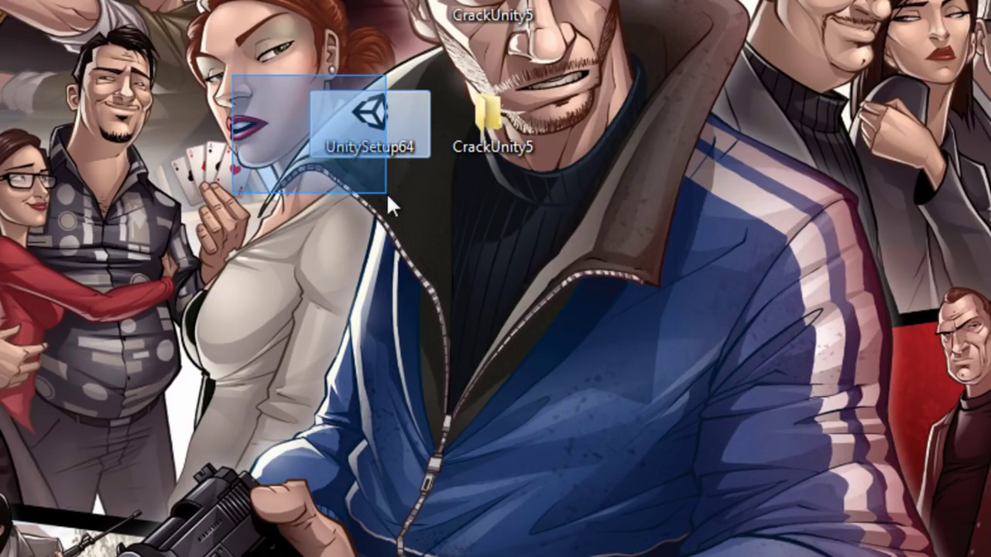
{"action": "left_click_drag", "start_coordinate": [401, 130], "coordinate": [278, 130]}
{"action": "left_click_drag", "start_coordinate": [314, 43], "coordinate": [211, 174]}
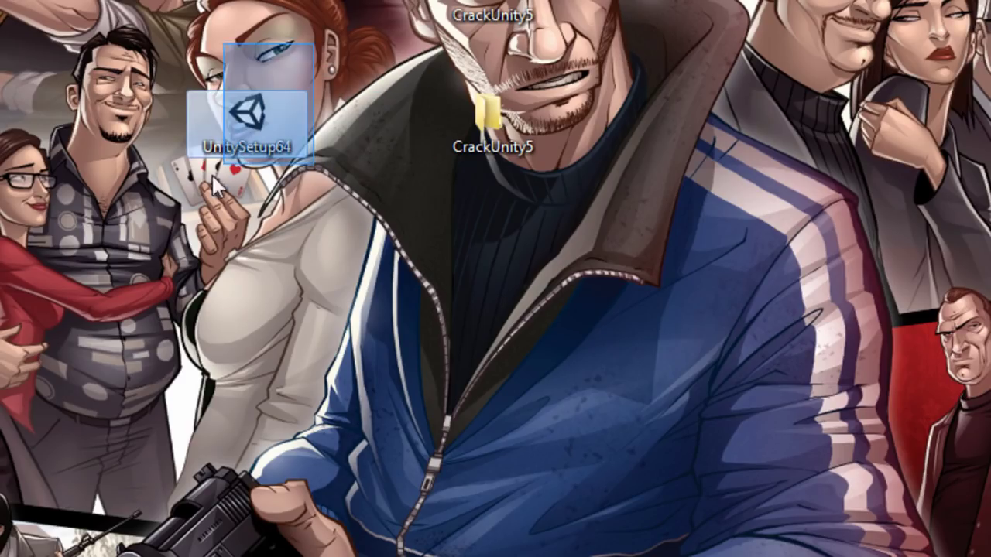
Launch the UnitySetup64 installer from the desktop and bring up its context menu
{"action": "left_click_drag", "start_coordinate": [316, 79], "coordinate": [148, 212]}
{"action": "left_click_drag", "start_coordinate": [362, 48], "coordinate": [182, 149]}
{"action": "left_click_drag", "start_coordinate": [336, 25], "coordinate": [175, 254]}
{"action": "left_click_drag", "start_coordinate": [165, 1], "coordinate": [257, 209]}
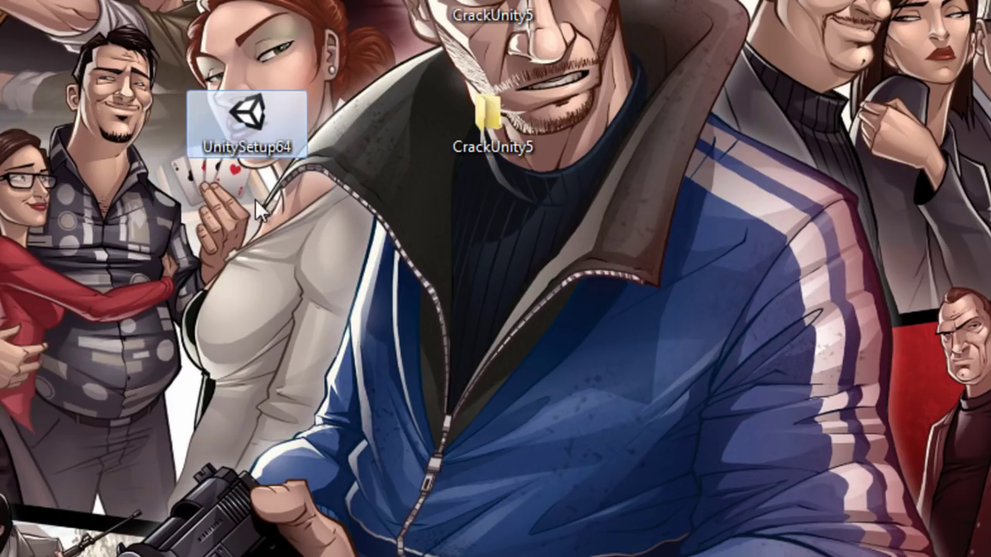
{"action": "left_click", "coordinate": [357, 234]}
{"action": "double_click", "coordinate": [232, 116]}
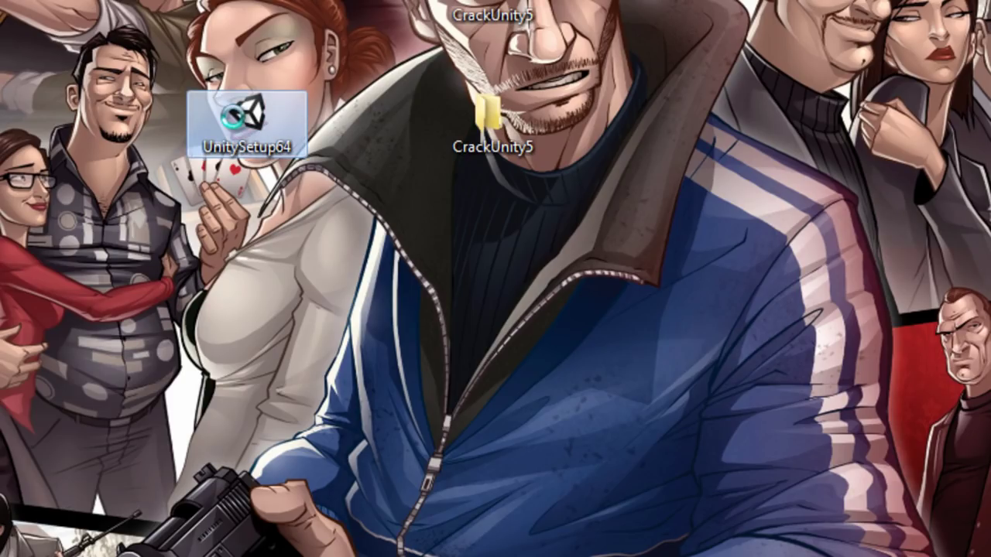
{"action": "right_click", "coordinate": [233, 115]}
Run the 64-bit setup as administrator, accept the license, and keep Unity and MonoDevelop selected
{"action": "left_click", "coordinate": [317, 164]}
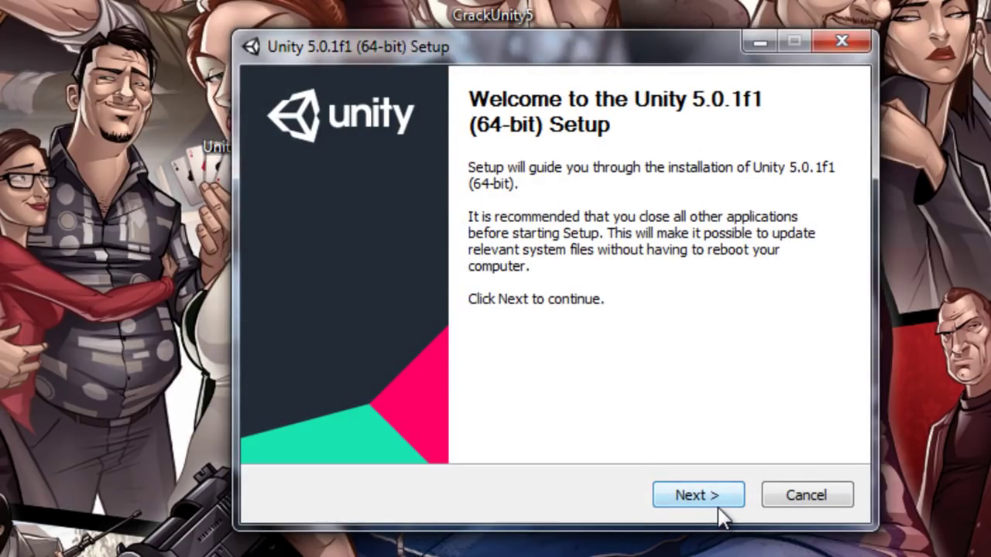
{"action": "left_click", "coordinate": [724, 490]}
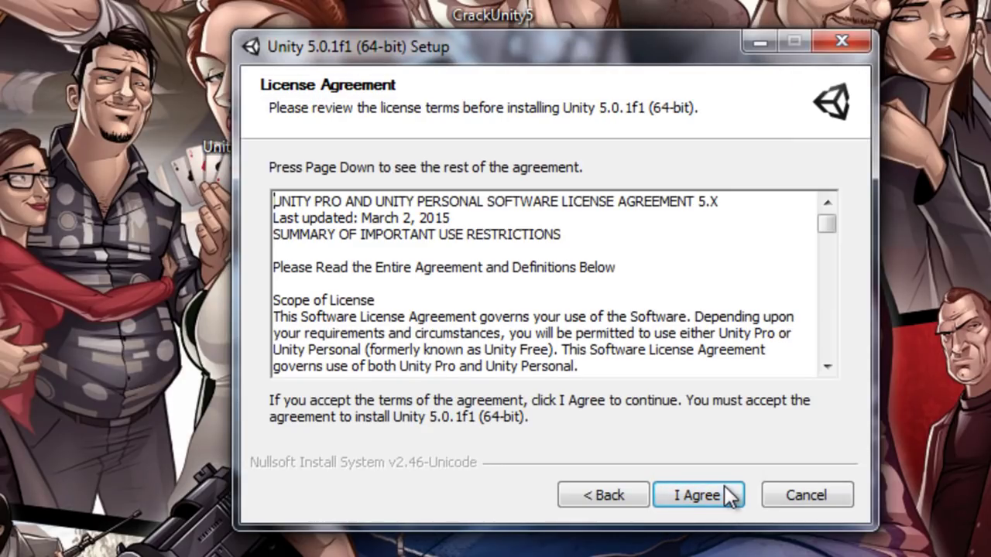
{"action": "left_click", "coordinate": [689, 487]}
{"action": "left_click", "coordinate": [501, 258]}
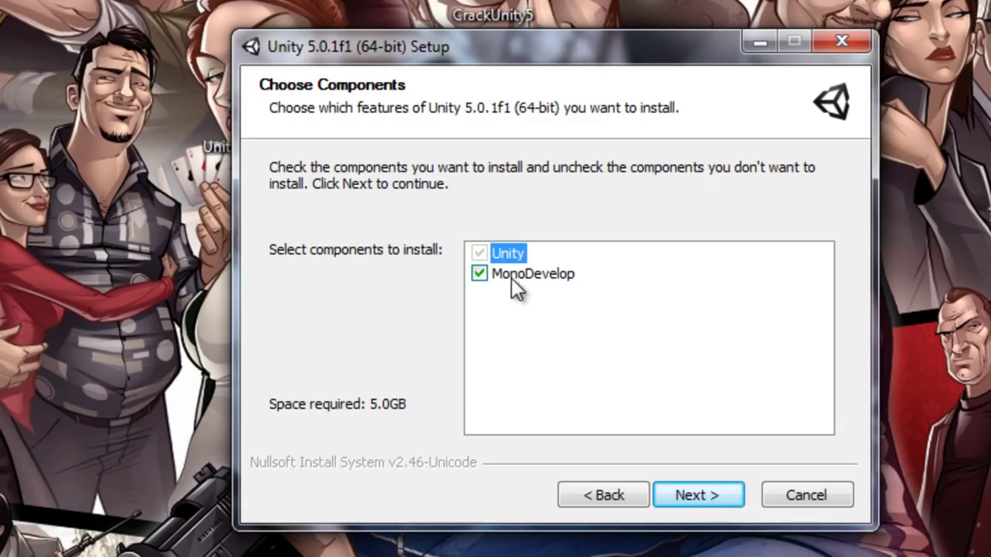
{"action": "left_click", "coordinate": [711, 499]}
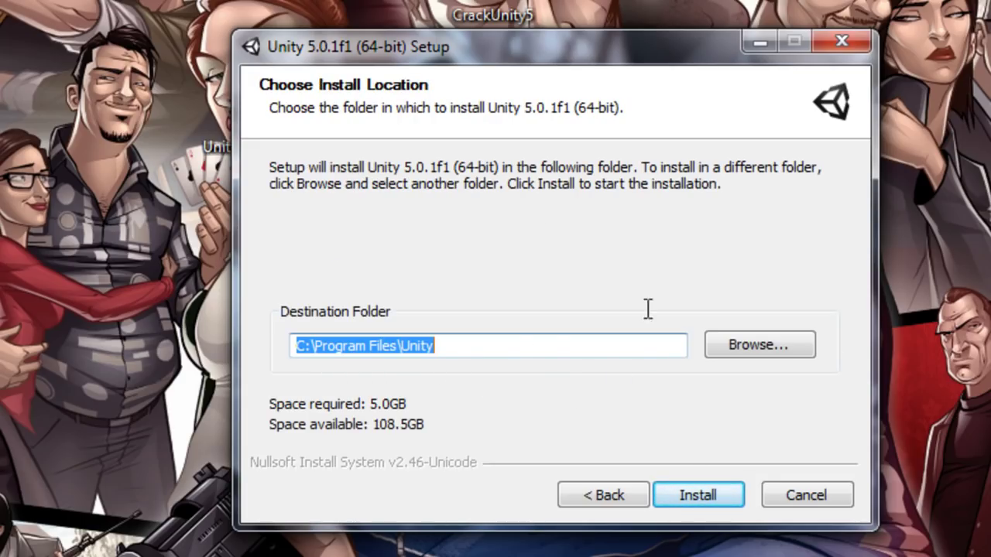
Install Unity 5.0.1f1 with the file details shown, then finish without running Unity
{"action": "left_click", "coordinate": [697, 495]}
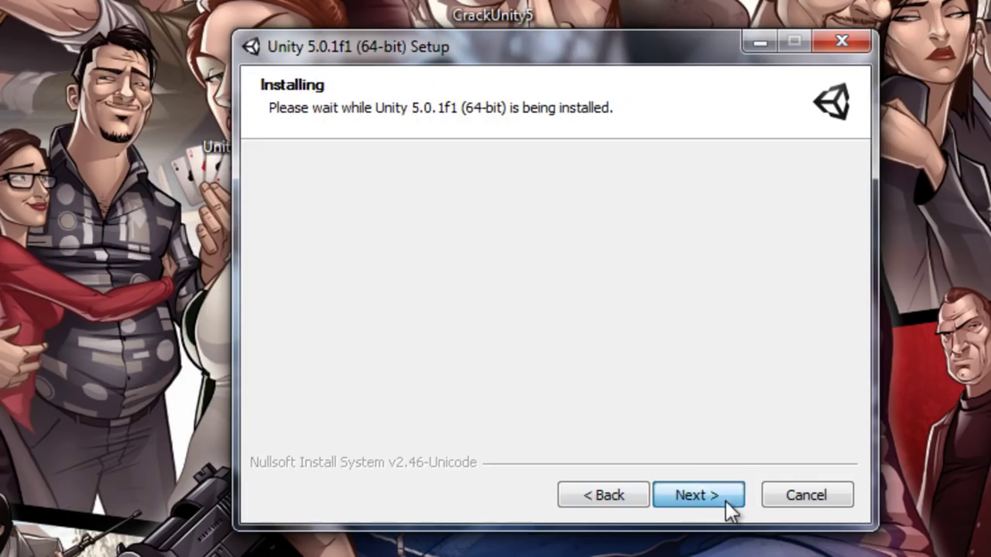
{"action": "left_click", "coordinate": [330, 228]}
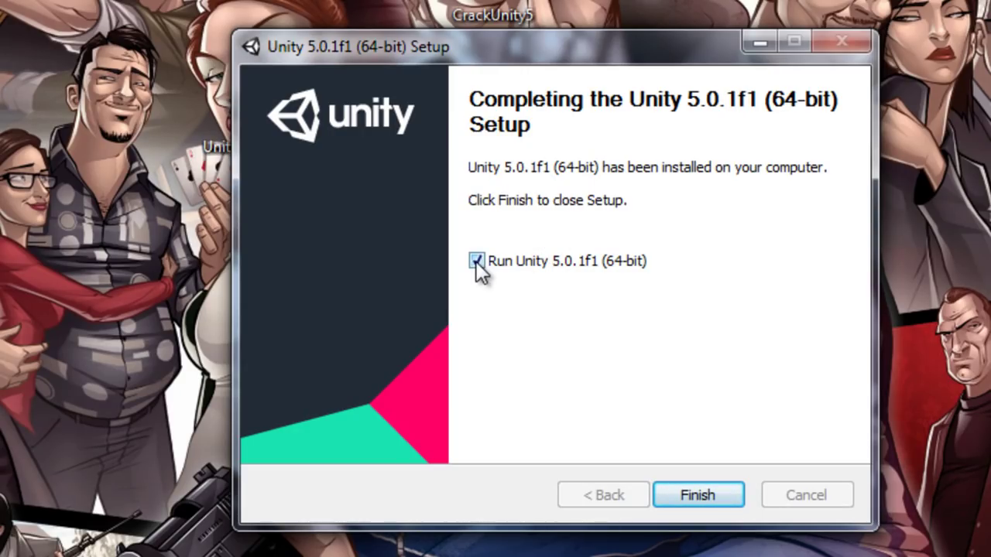
{"action": "left_click", "coordinate": [690, 486]}
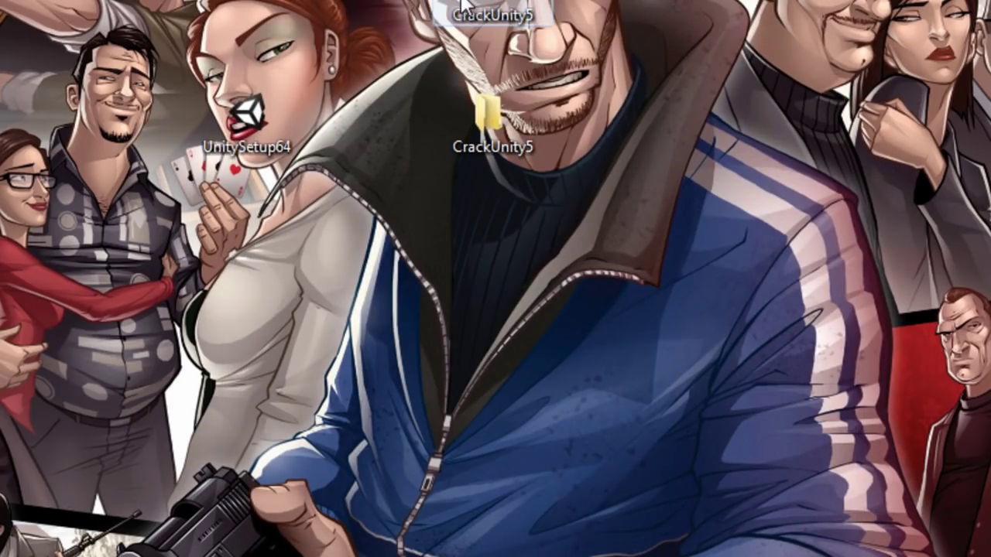
Extract the CrackUnity5.rar archive onto the desktop with Extraer aquí
{"action": "left_click_drag", "start_coordinate": [493, 12], "coordinate": [546, 325]}
{"action": "mouse_move", "coordinate": [659, 321]}
{"action": "left_mouse_down"}
{"action": "mouse_move", "coordinate": [387, 449]}
{"action": "mouse_move", "coordinate": [385, 477]}
{"action": "left_mouse_up"}
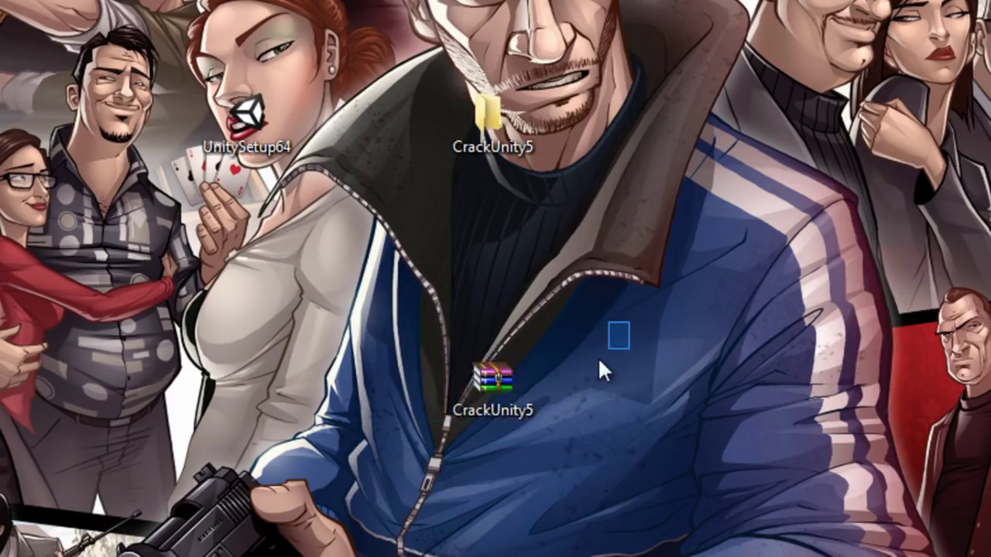
{"action": "right_click", "coordinate": [480, 372]}
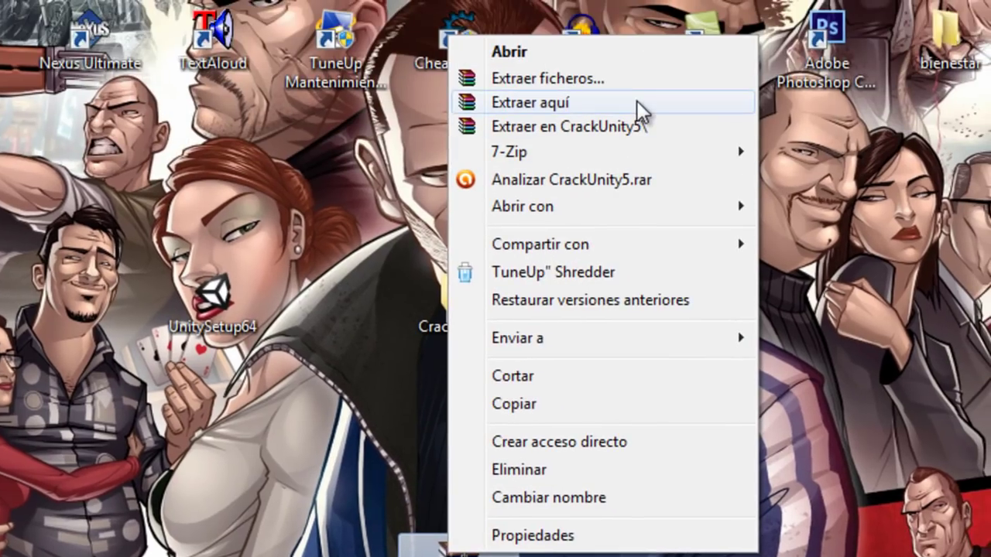
{"action": "left_click", "coordinate": [642, 45]}
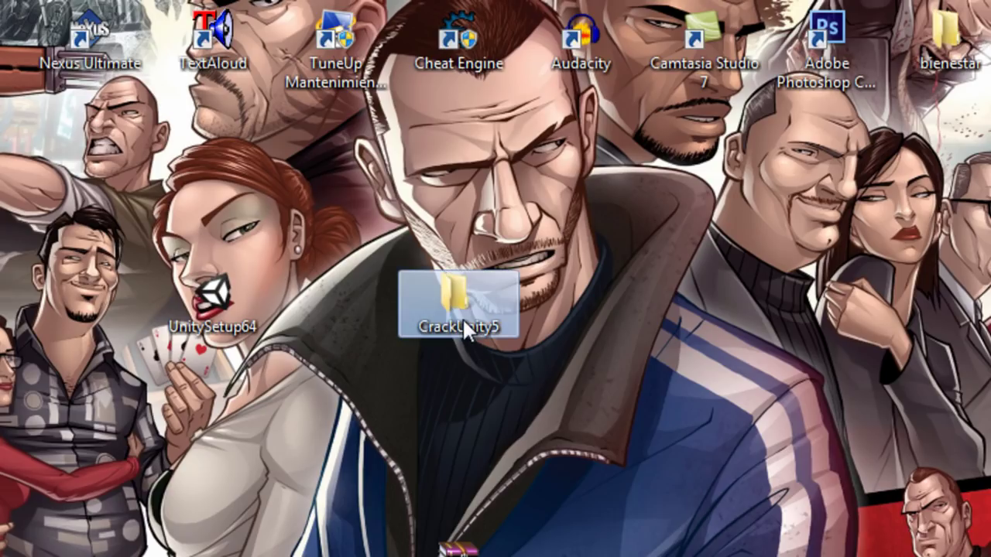
Run Unity 4.x Pro Patch from CrackUnity5\Unity5 as administrator
{"action": "double_click", "coordinate": [473, 303]}
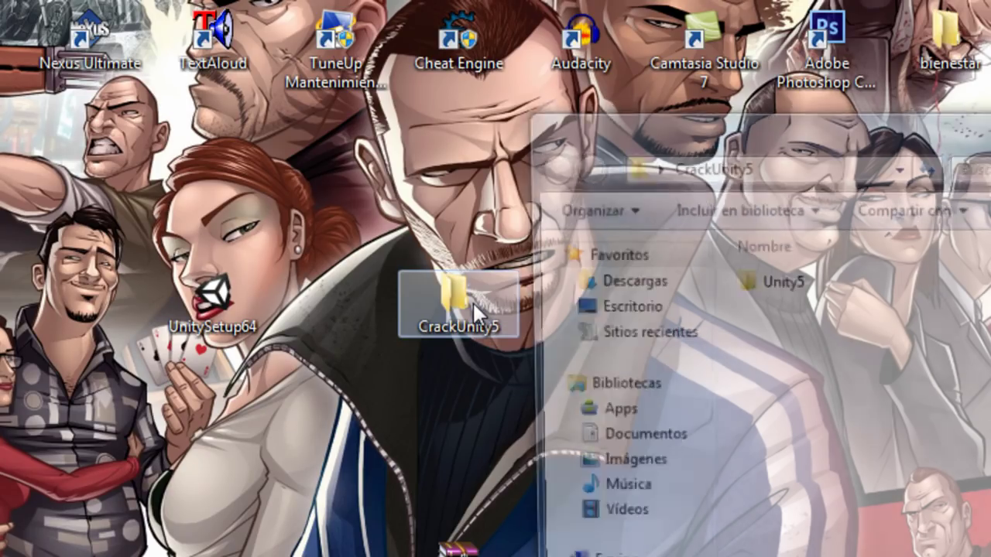
{"action": "double_click", "coordinate": [785, 283]}
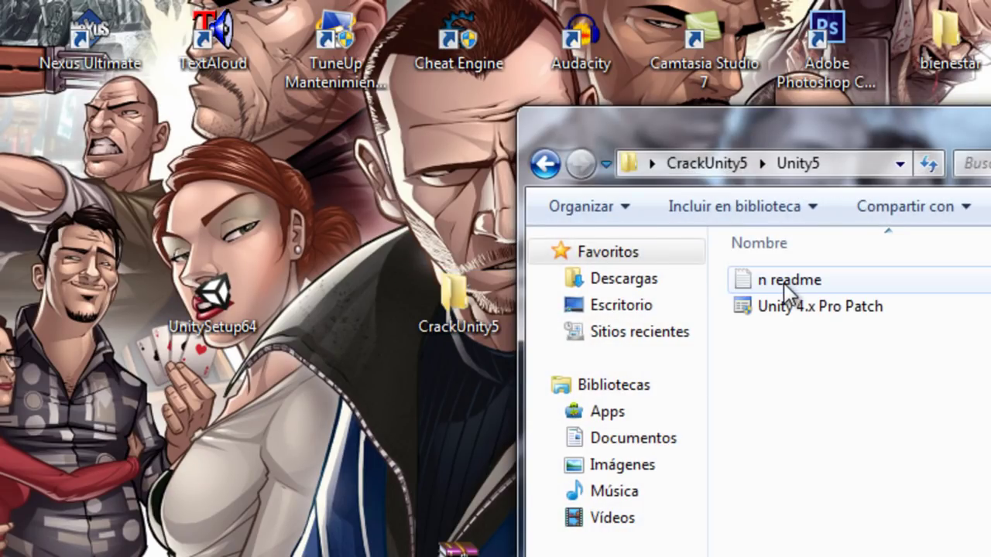
{"action": "left_click", "coordinate": [775, 306]}
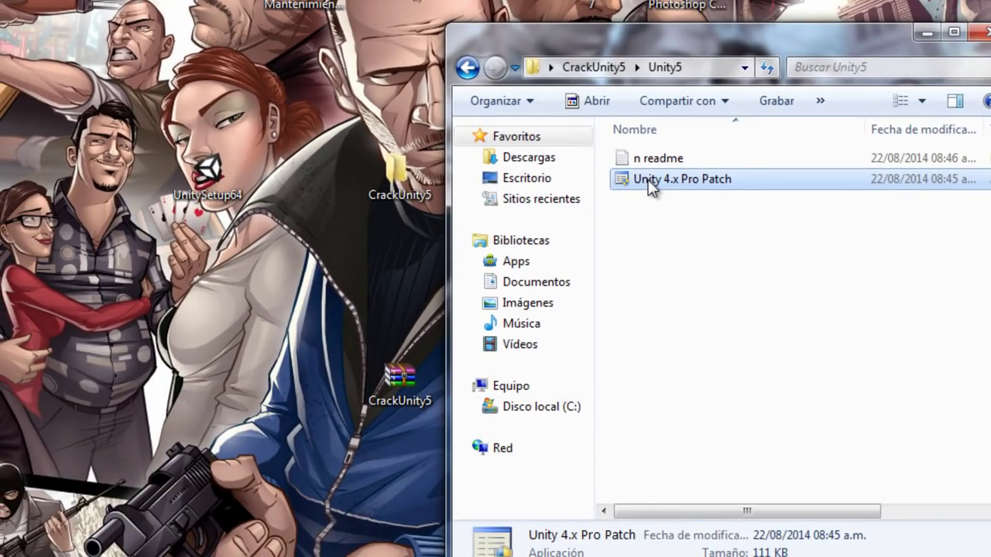
{"action": "right_click", "coordinate": [650, 184]}
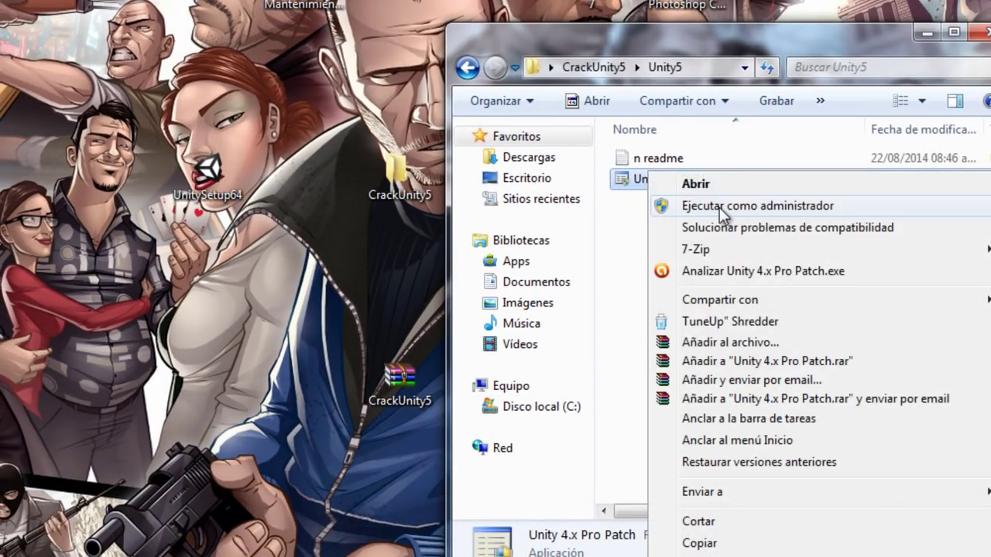
{"action": "left_click", "coordinate": [716, 206]}
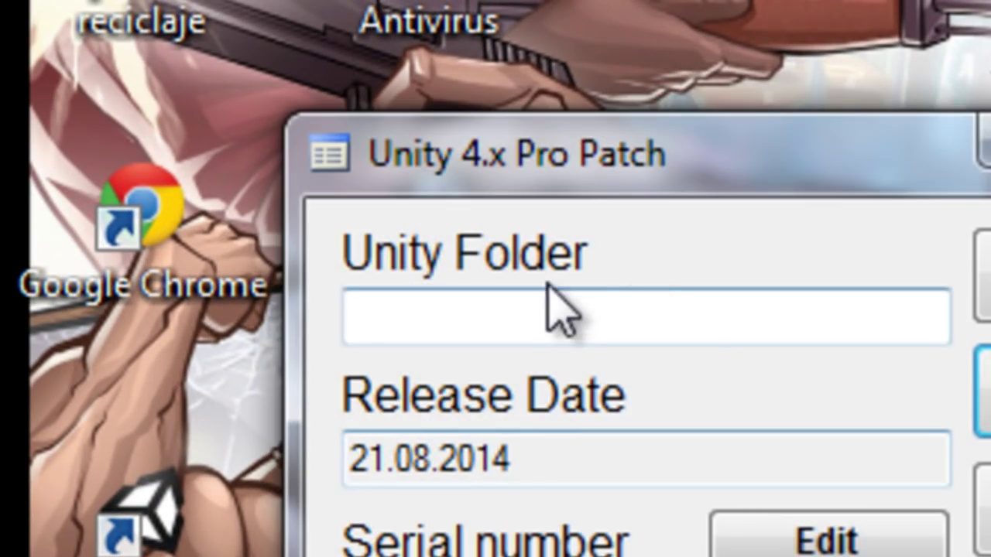
Browse to Archivos de programa > Unity > Editor and confirm it as the Unity Folder
{"action": "mouse_move", "coordinate": [691, 181]}
{"action": "left_mouse_down"}
{"action": "mouse_move", "coordinate": [907, 249]}
{"action": "mouse_move", "coordinate": [990, 317]}
{"action": "left_mouse_up"}
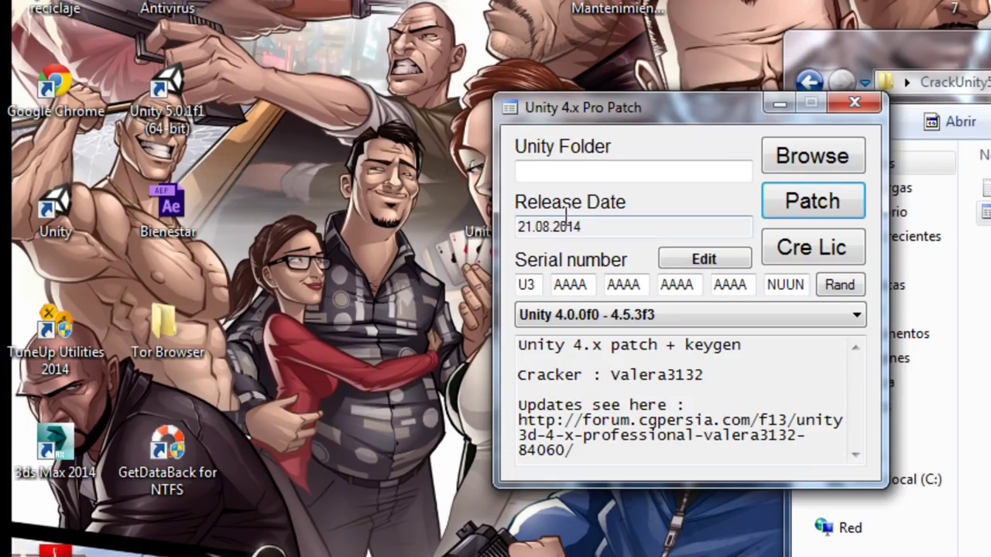
{"action": "left_click", "coordinate": [790, 151]}
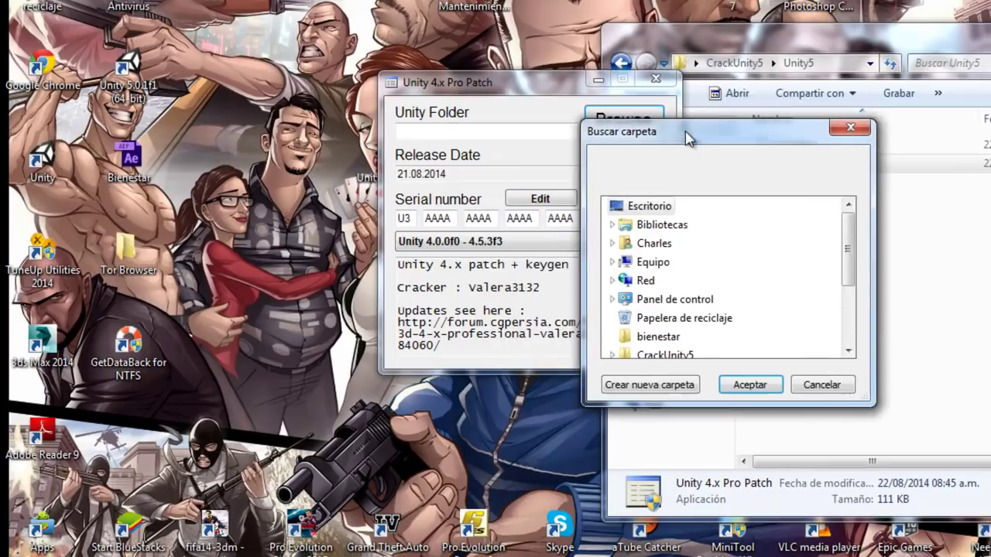
{"action": "mouse_move", "coordinate": [855, 234]}
{"action": "left_mouse_down"}
{"action": "mouse_move", "coordinate": [861, 285]}
{"action": "mouse_move", "coordinate": [860, 214]}
{"action": "left_mouse_up"}
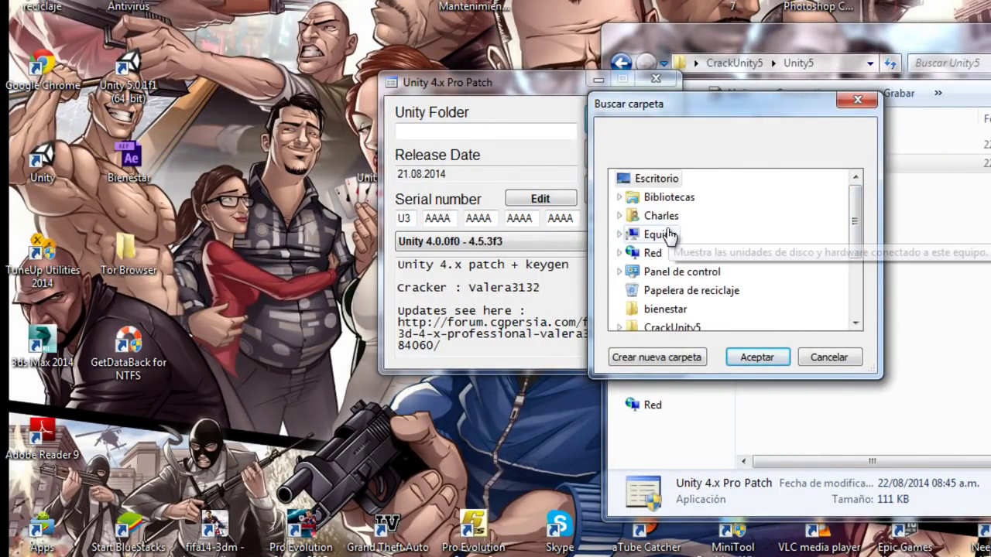
{"action": "left_click", "coordinate": [619, 233]}
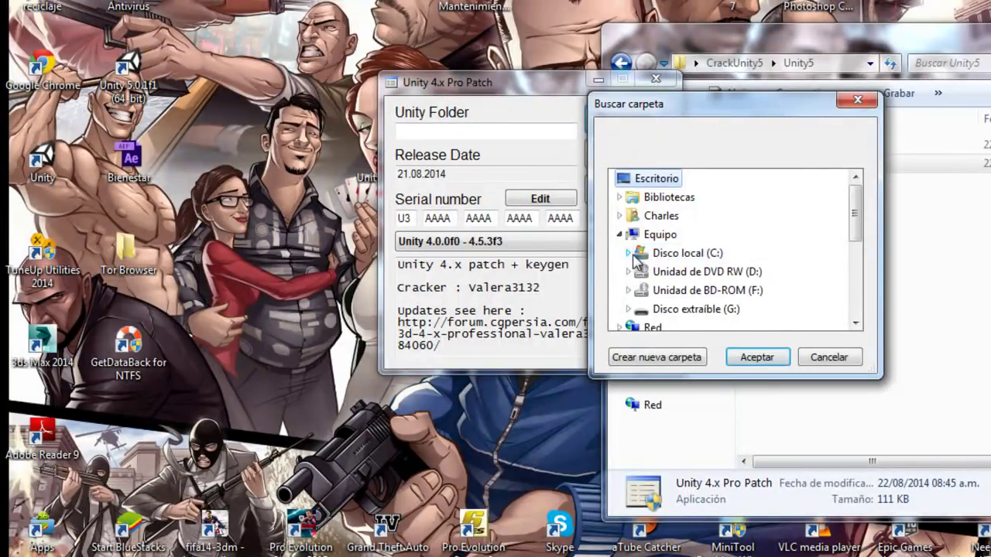
{"action": "left_click", "coordinate": [629, 253]}
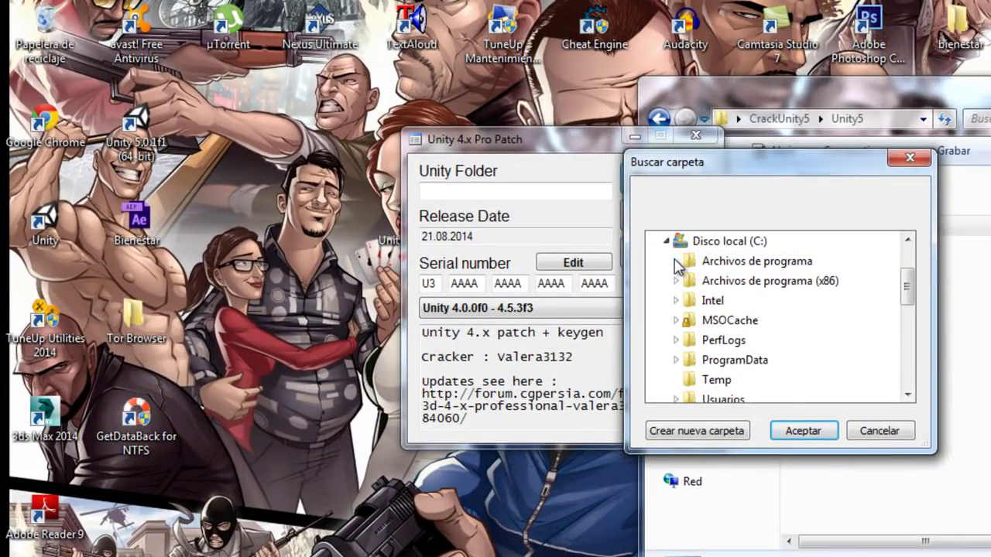
{"action": "left_click", "coordinate": [675, 266]}
{"action": "scroll", "coordinate": [730, 276], "scroll_direction": "down", "scroll_amount": 2}
{"action": "scroll", "coordinate": [736, 294], "scroll_direction": "down", "scroll_amount": 6}
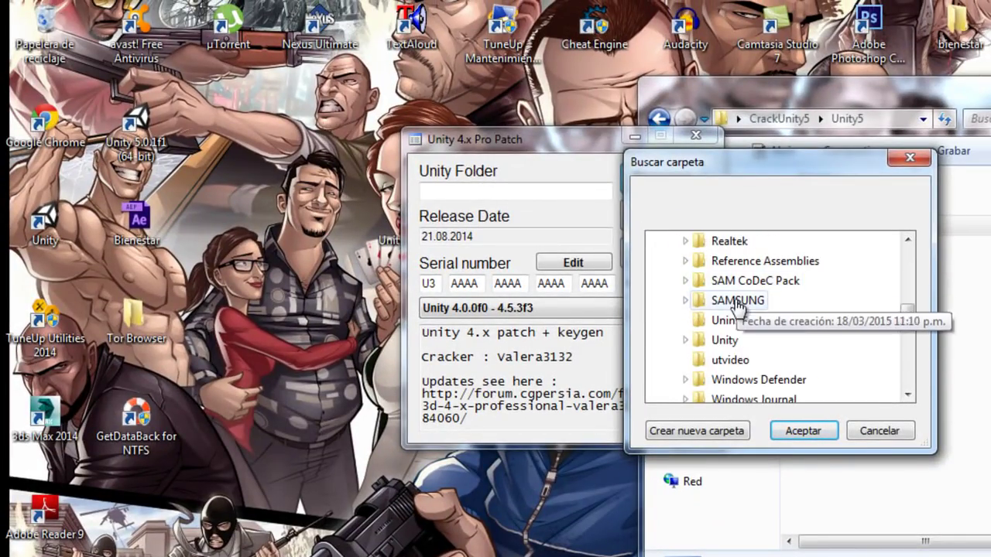
{"action": "left_click", "coordinate": [685, 340]}
{"action": "scroll", "coordinate": [686, 344], "scroll_direction": "down", "scroll_amount": 1}
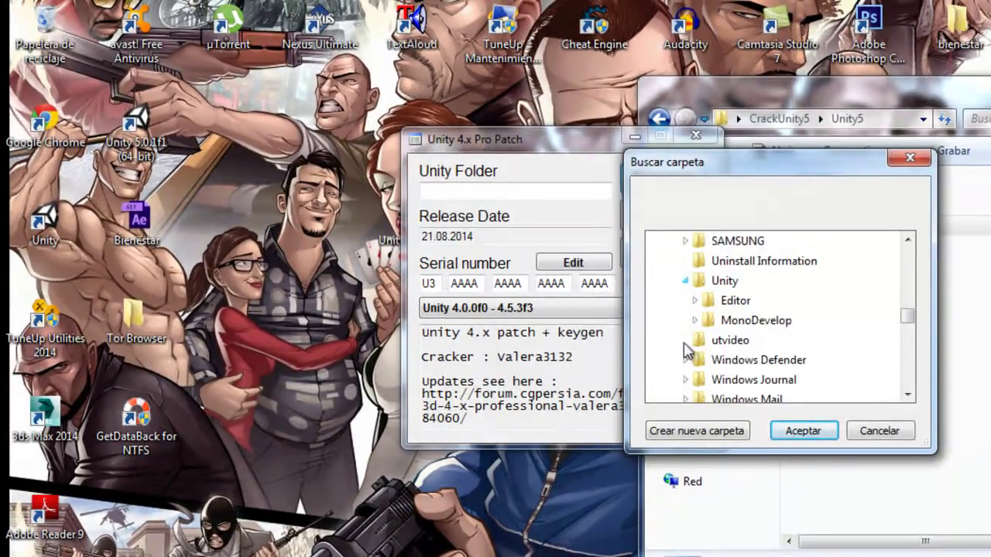
{"action": "left_click", "coordinate": [735, 300]}
{"action": "left_click", "coordinate": [802, 431]}
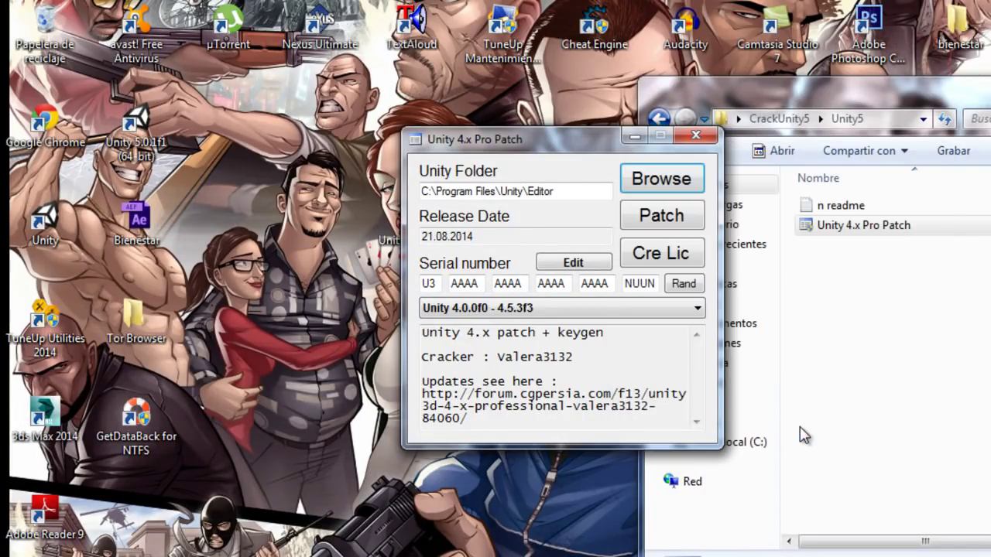
Choose Unity 5.0.0f1 (beta) as the version and patch the Editor
{"action": "left_click", "coordinate": [585, 309]}
{"action": "left_click", "coordinate": [558, 339]}
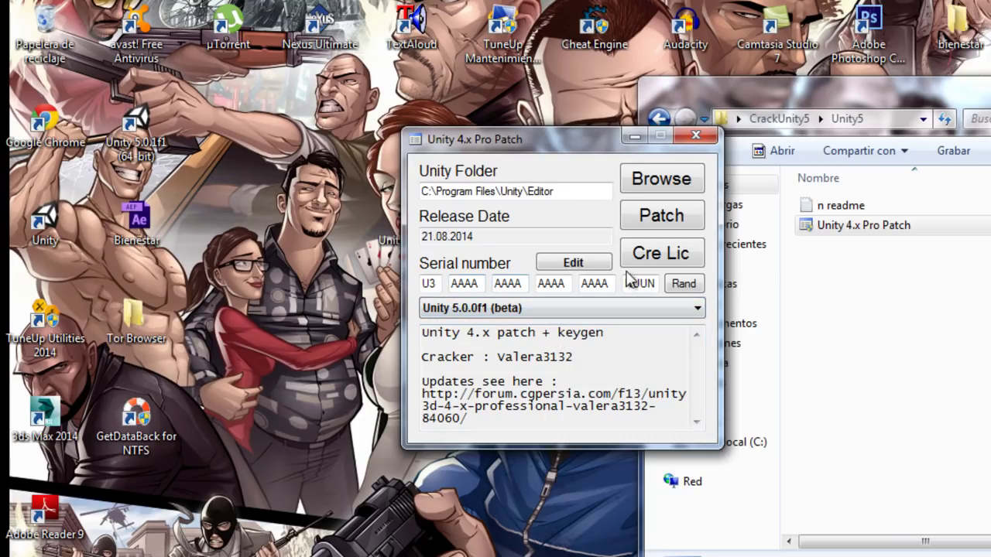
{"action": "left_click", "coordinate": [503, 308]}
{"action": "left_click", "coordinate": [504, 343]}
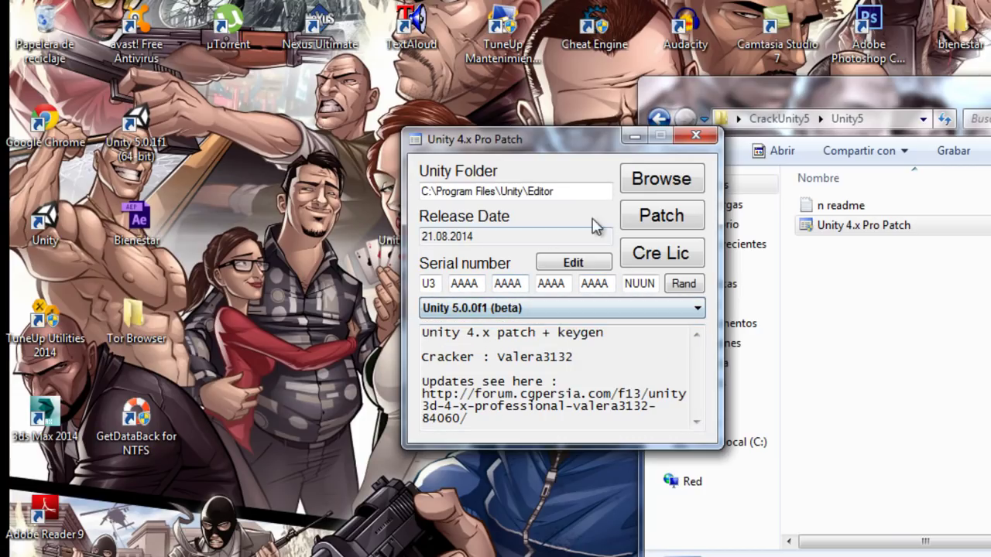
{"action": "left_click", "coordinate": [671, 224]}
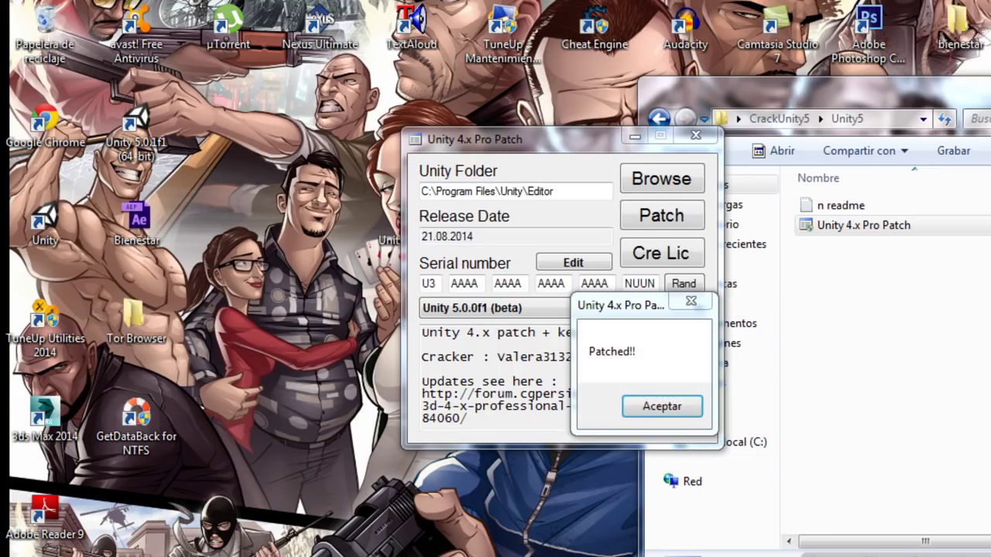
Acknowledge the Patched message, replace Unity_v5.x.ulf, and close the patcher
{"action": "left_click", "coordinate": [658, 410]}
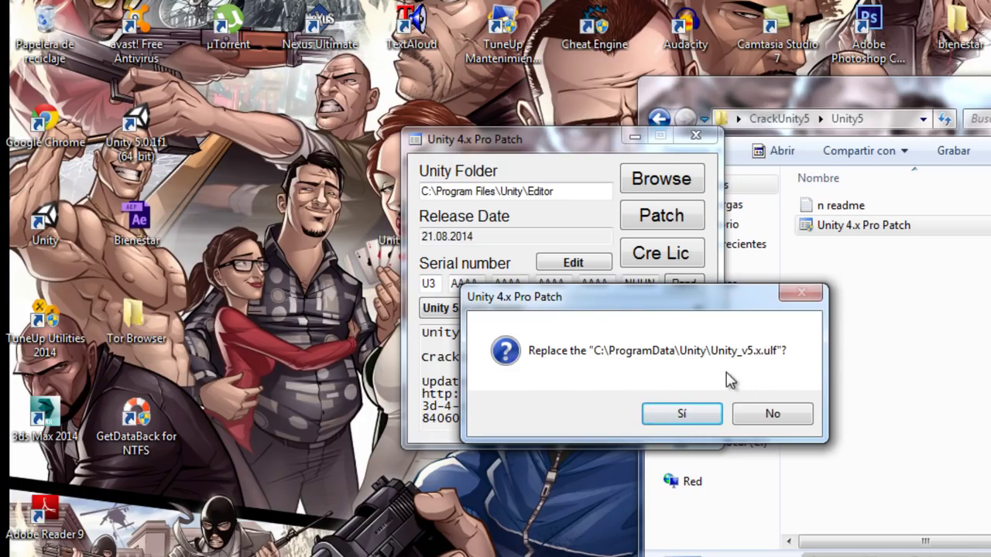
{"action": "left_click", "coordinate": [693, 418]}
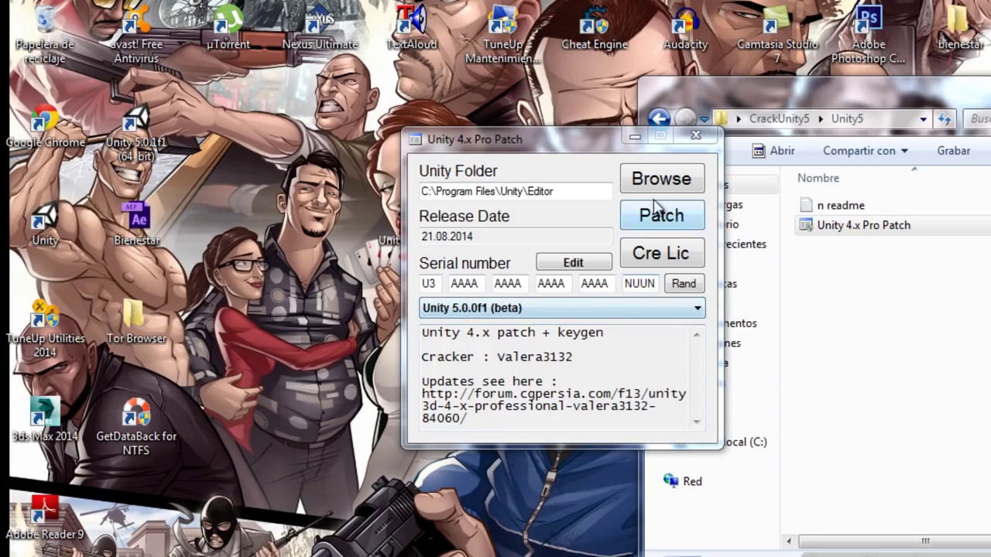
{"action": "left_click", "coordinate": [694, 137]}
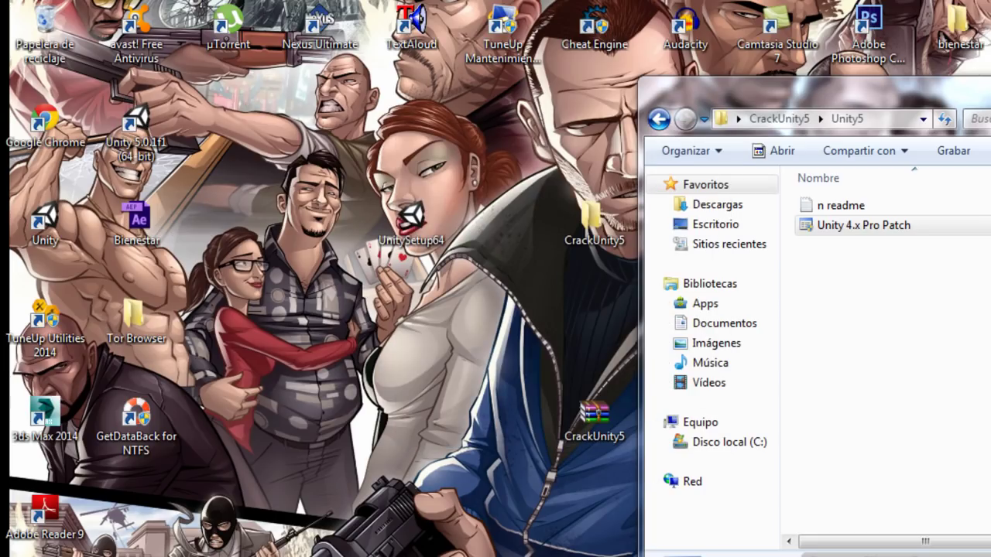
Close the Unity5 folder, start Unity 5.0.1f1 (64-bit) and create a new project with the 3D template
{"action": "key", "text": "alt+F4"}
{"action": "left_click", "coordinate": [154, 141]}
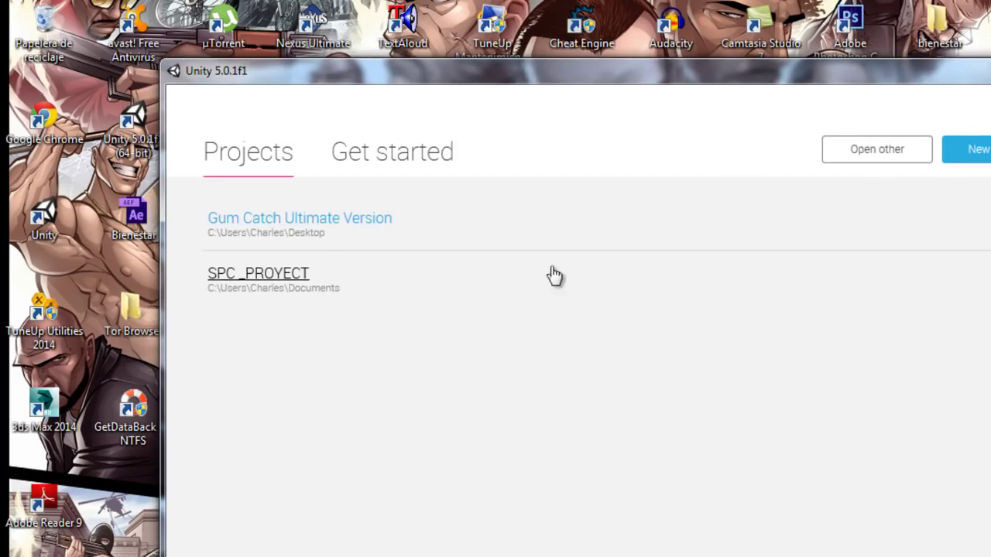
{"action": "left_click", "coordinate": [983, 154]}
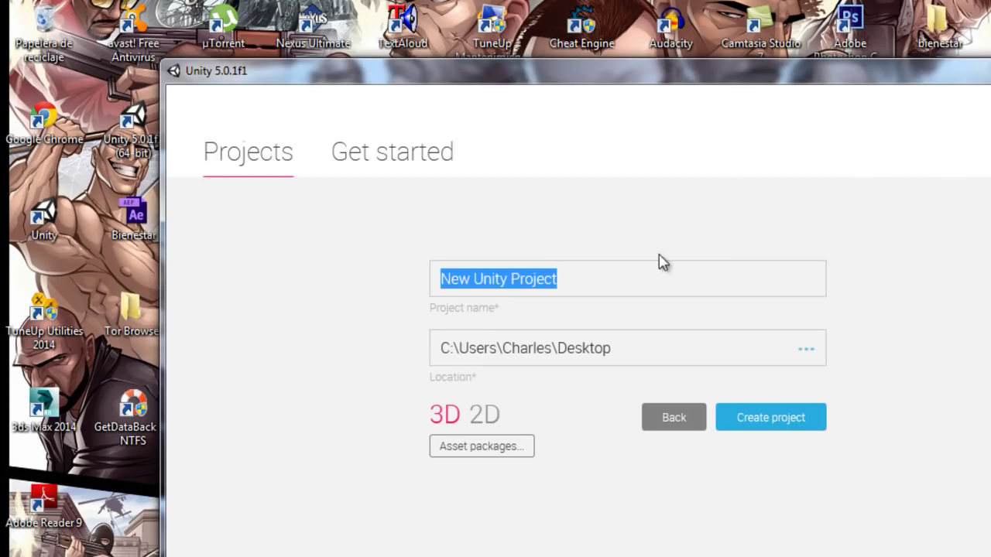
{"action": "left_click", "coordinate": [472, 423]}
{"action": "left_click", "coordinate": [455, 419]}
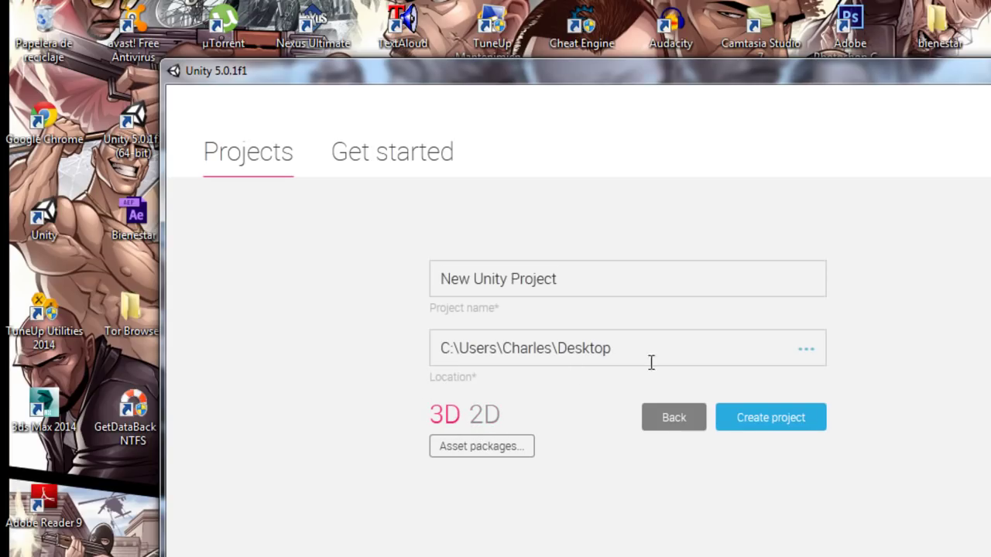
{"action": "left_click", "coordinate": [775, 430]}
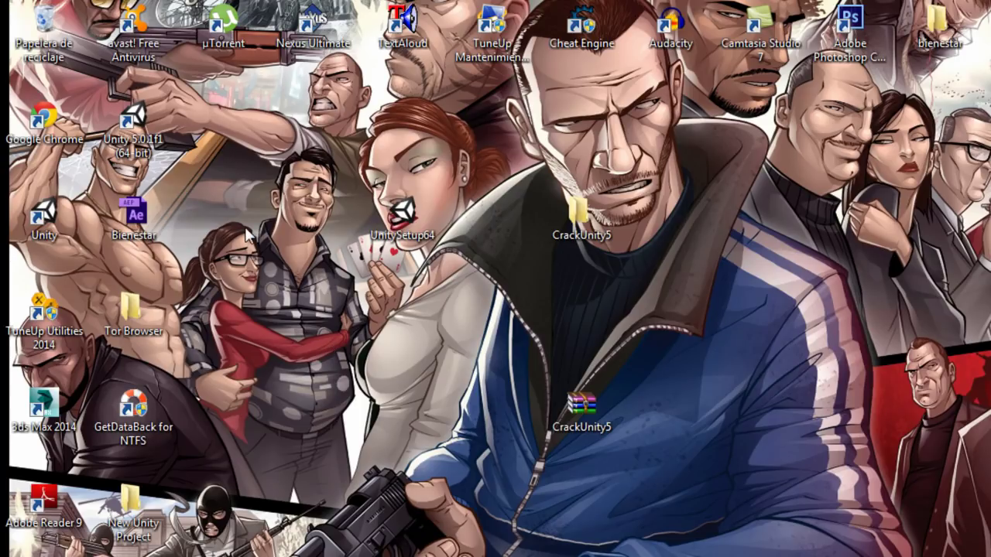
Drag a window aside while the new project finishes loading into the editor
{"action": "left_click_drag", "start_coordinate": [247, 233], "coordinate": [581, 217]}
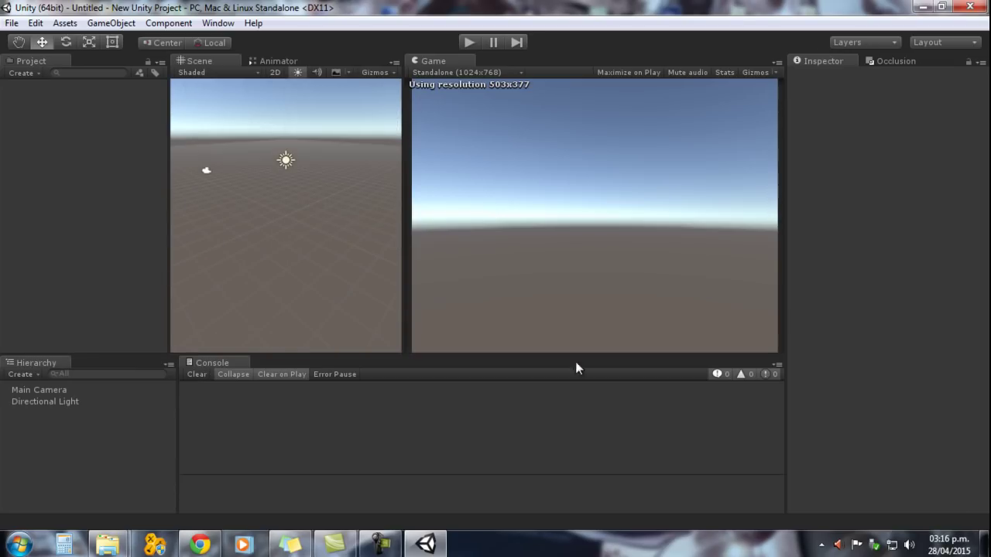
{"action": "middle_click_drag", "start_coordinate": [320, 213], "coordinate": [355, 285]}
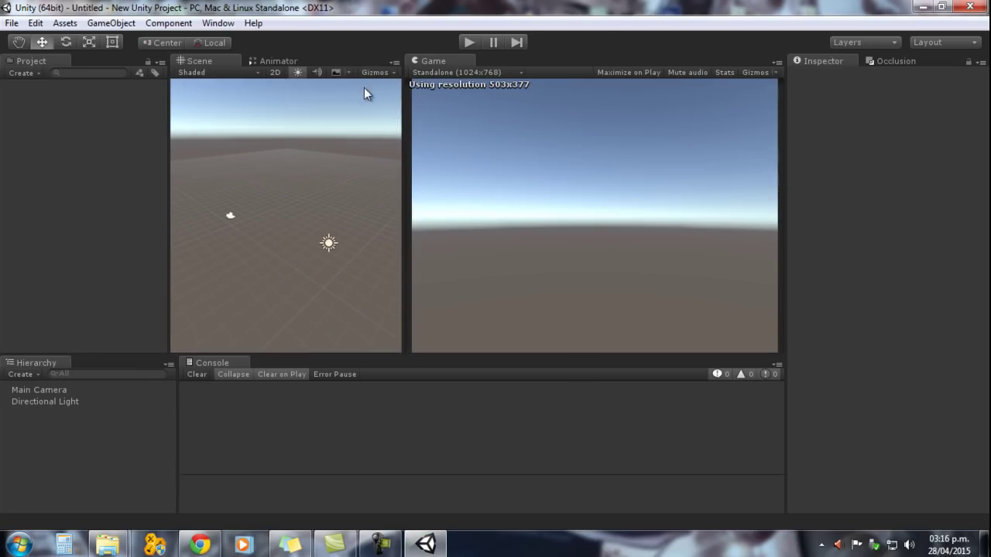
{"action": "left_click", "coordinate": [253, 23]}
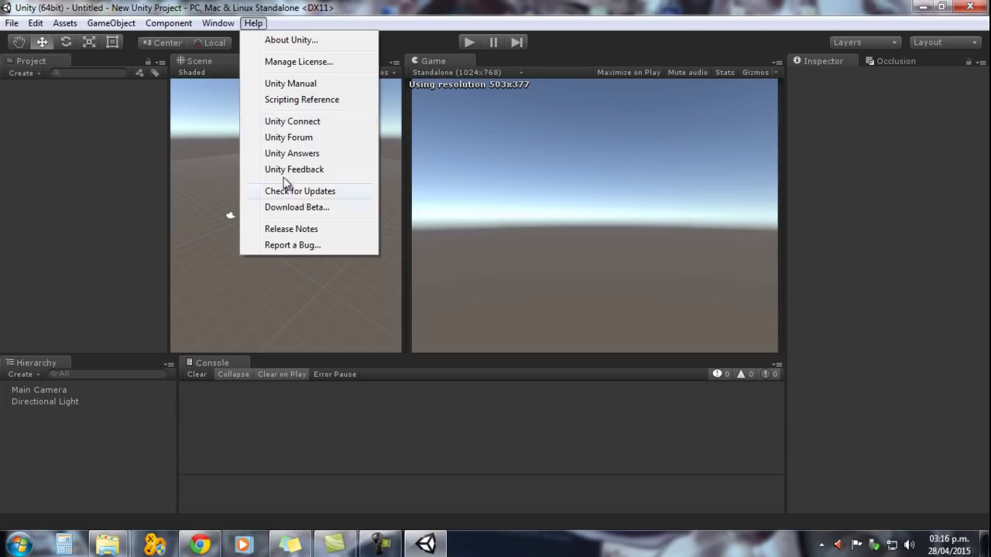
{"action": "left_click", "coordinate": [310, 39]}
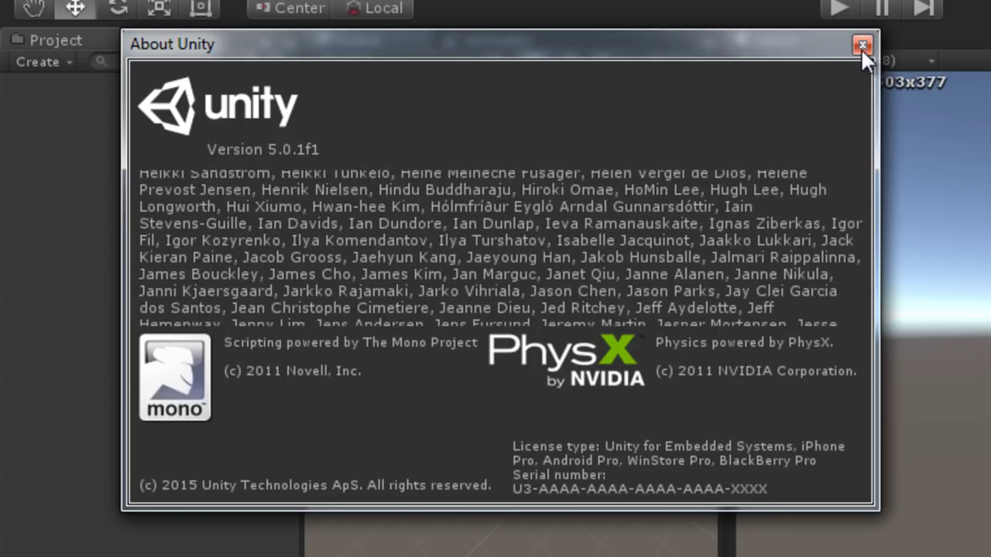
{"action": "left_click", "coordinate": [862, 45]}
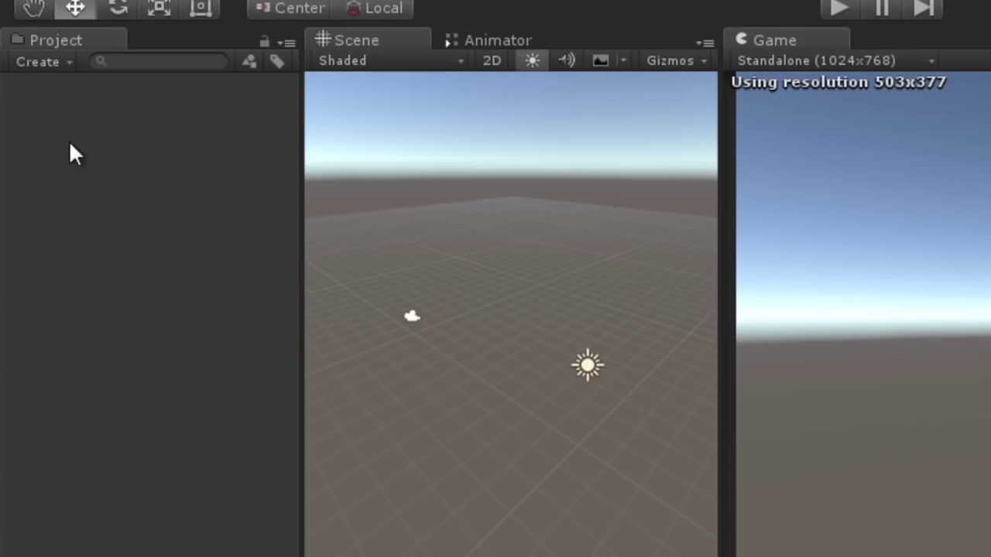